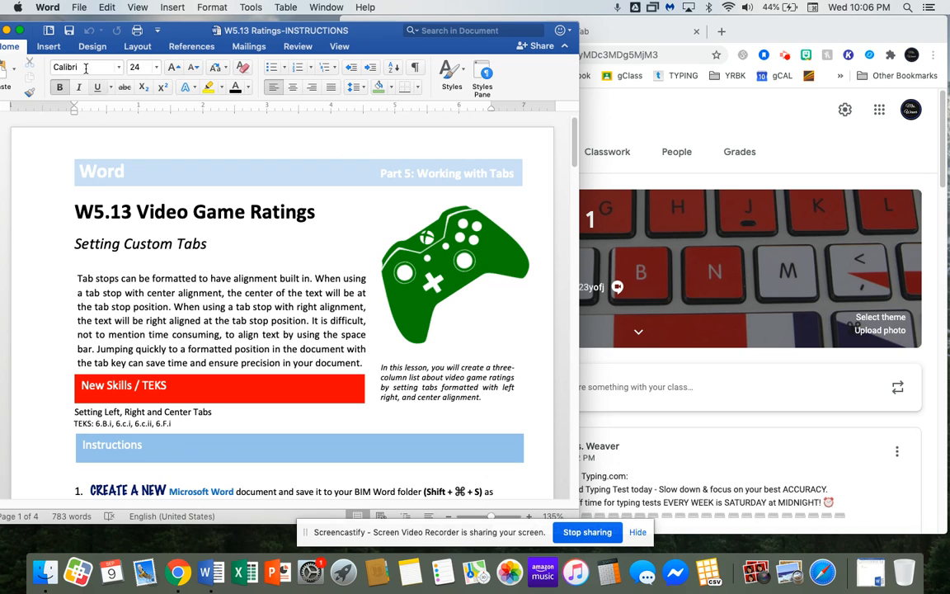
Nudge the W5.13 Ratings-INSTRUCTIONS window slightly and bring up the File menu.
{"action": "left_click_drag", "start_coordinate": [109, 28], "coordinate": [129, 25]}
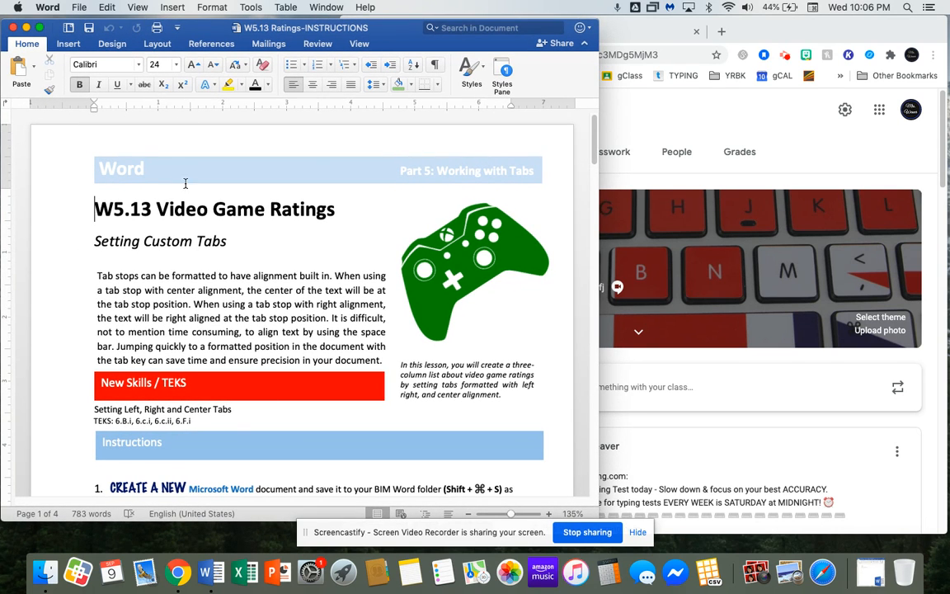
{"action": "left_click", "coordinate": [79, 8]}
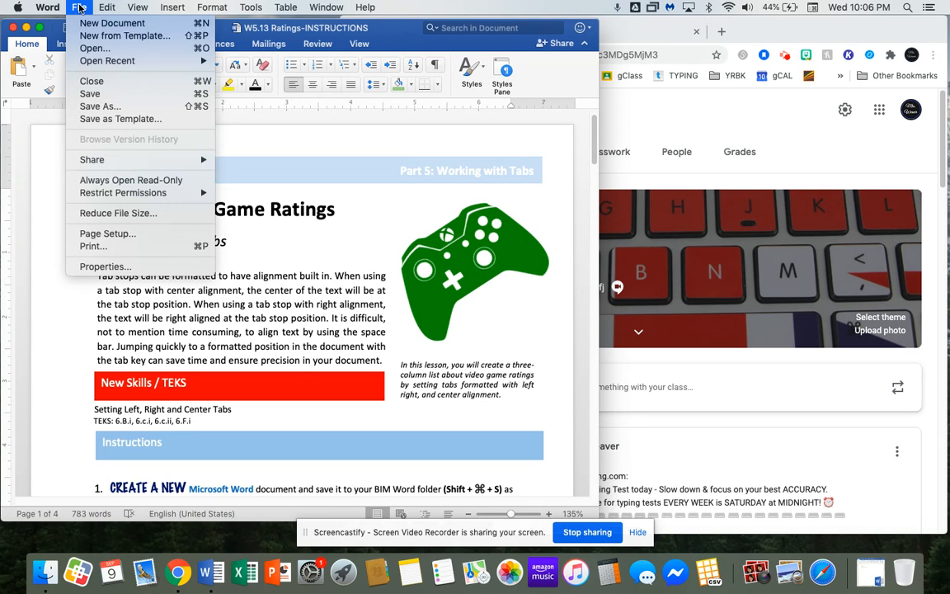
Create a new blank document, Document4, and place it to the right of the instructions.
{"action": "mouse_move", "coordinate": [108, 61]}
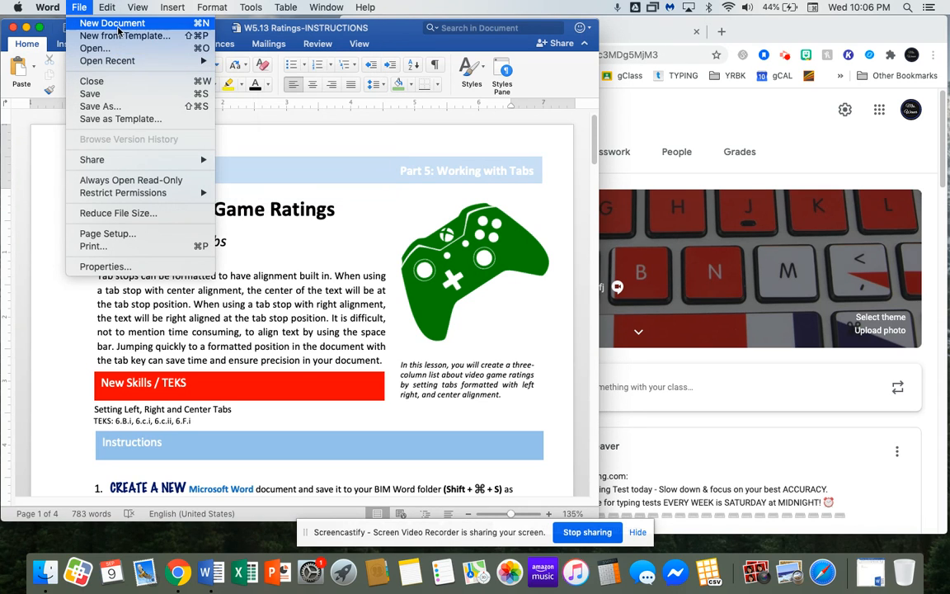
{"action": "left_click", "coordinate": [116, 24]}
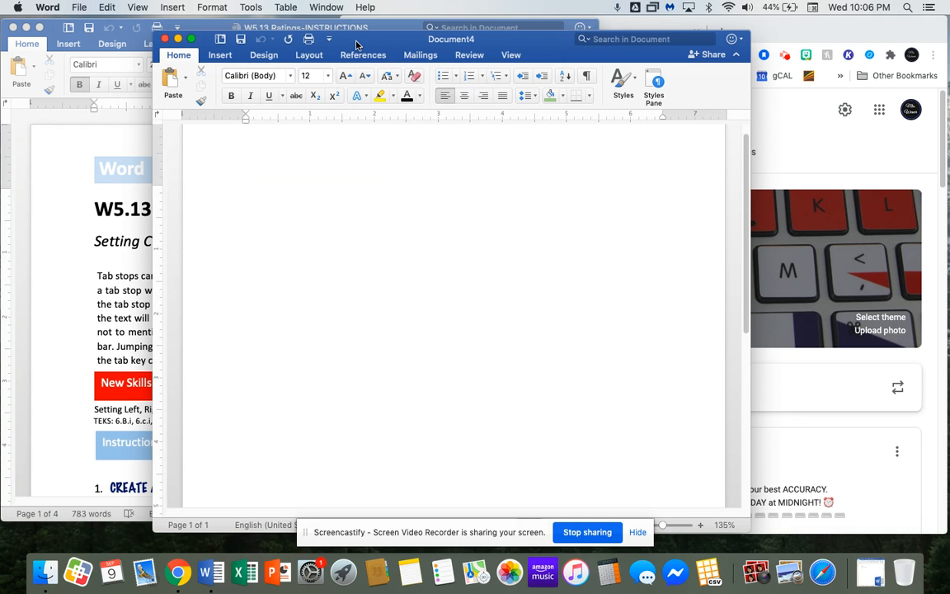
{"action": "left_click_drag", "start_coordinate": [356, 44], "coordinate": [505, 56]}
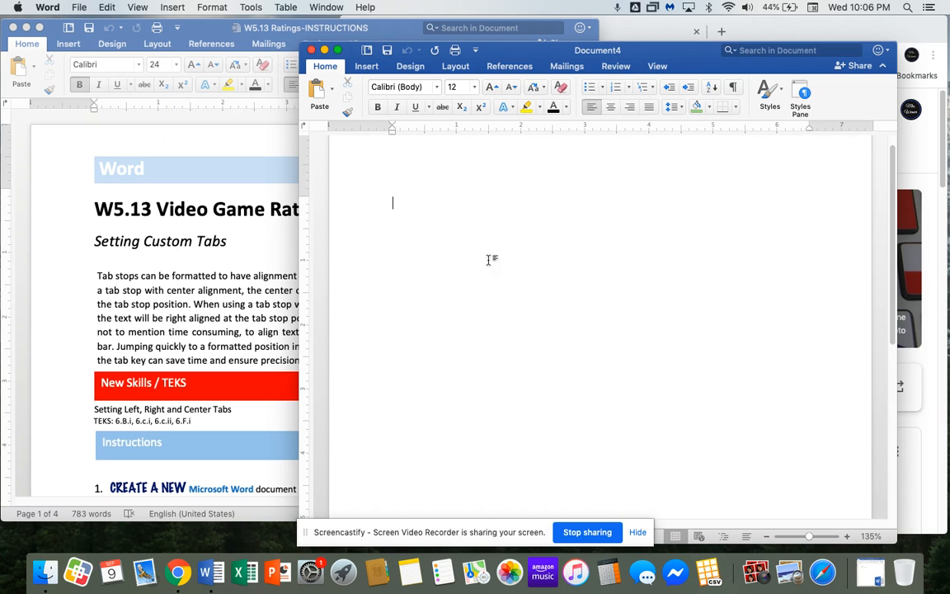
{"action": "left_click_drag", "start_coordinate": [507, 56], "coordinate": [587, 51]}
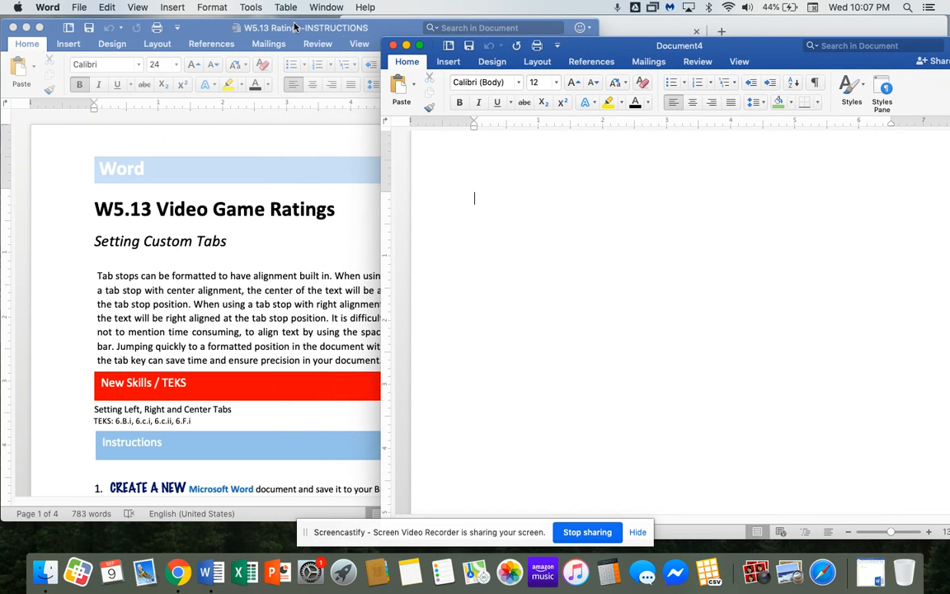
{"action": "left_click", "coordinate": [267, 26]}
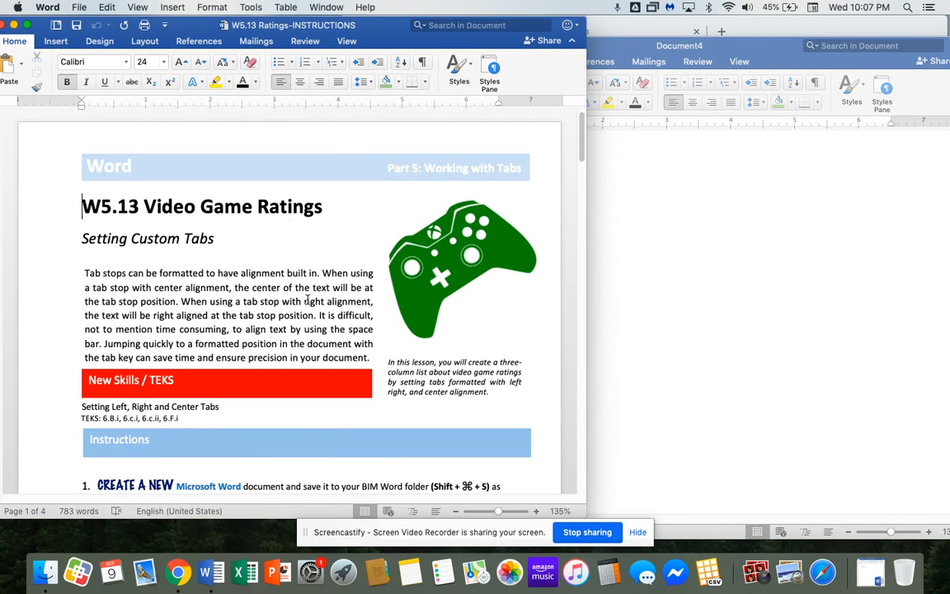
{"action": "scroll", "coordinate": [312, 375], "scroll_direction": "down", "scroll_amount": 5}
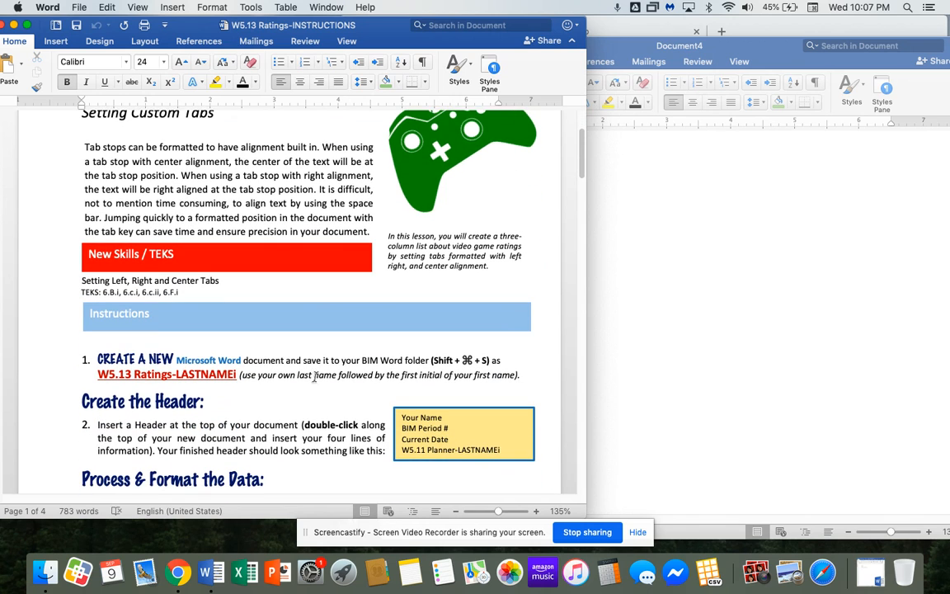
{"action": "left_click", "coordinate": [728, 384]}
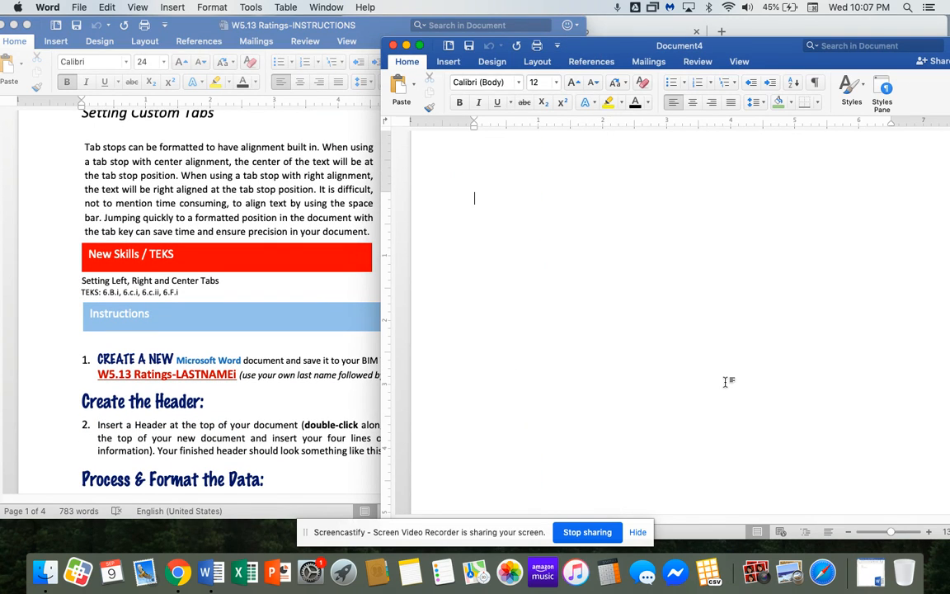
Save the blank document in the BIM Word folder as W5.13 Ratings plus the student's surname and initial.
{"action": "key", "text": "super+s"}
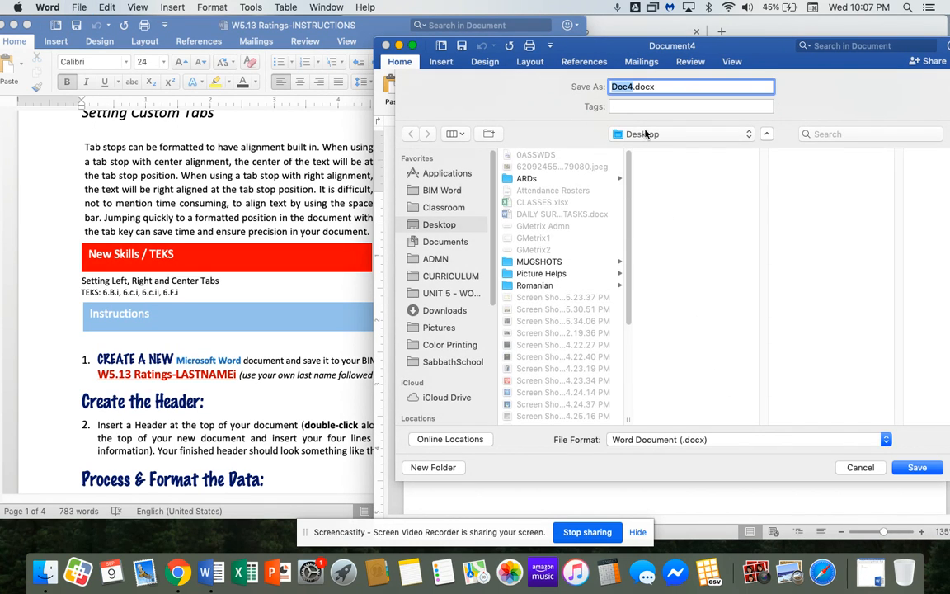
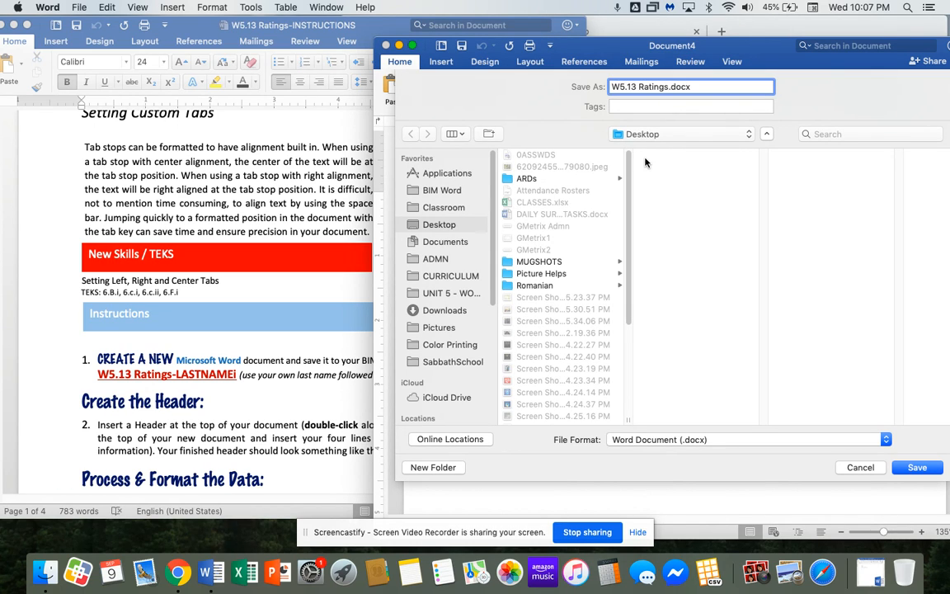
{"action": "left_click", "coordinate": [748, 135]}
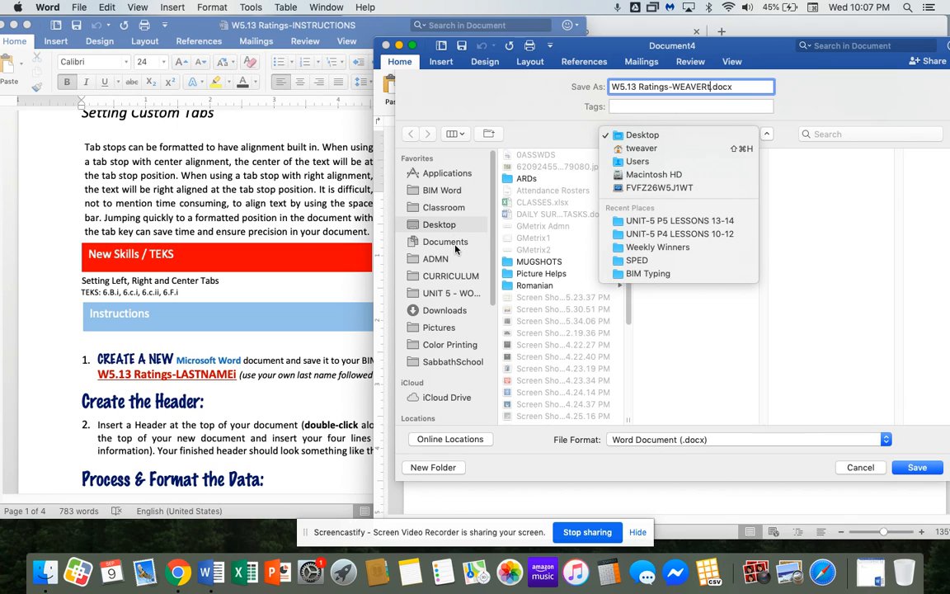
{"action": "left_click", "coordinate": [457, 191]}
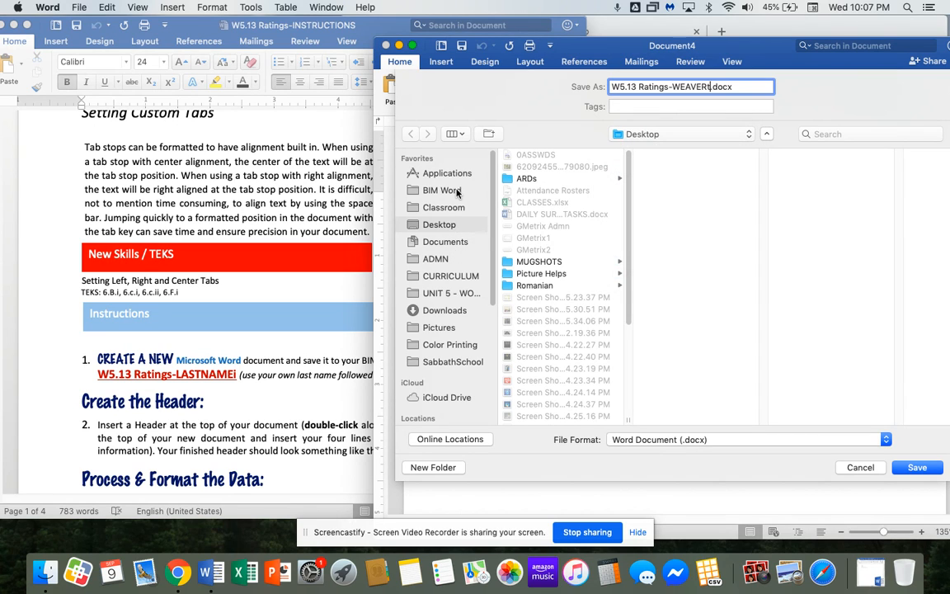
{"action": "left_click", "coordinate": [457, 192]}
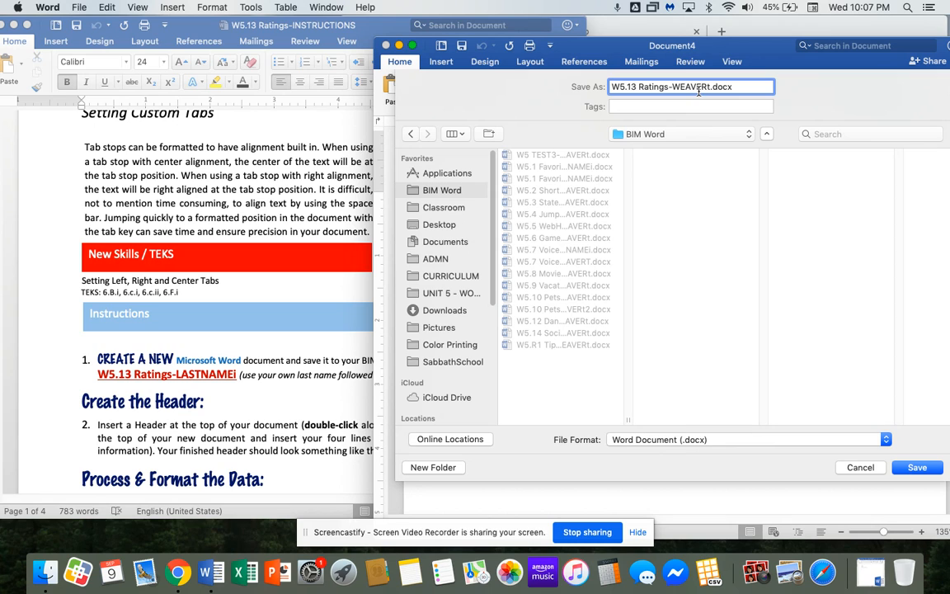
{"action": "left_click", "coordinate": [914, 467]}
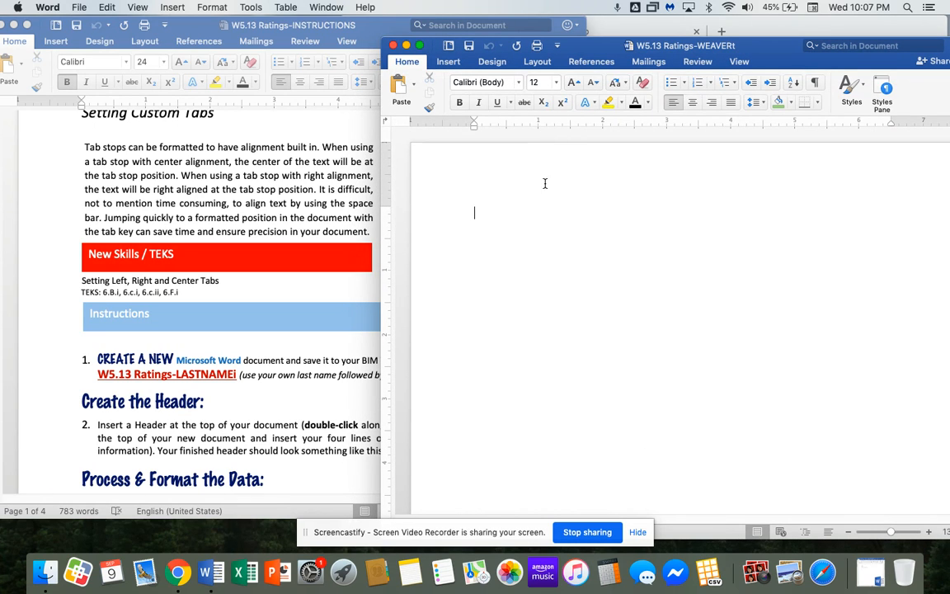
Open the page header for editing, shifting the instructions window aside for reference.
{"action": "double_click", "coordinate": [535, 153]}
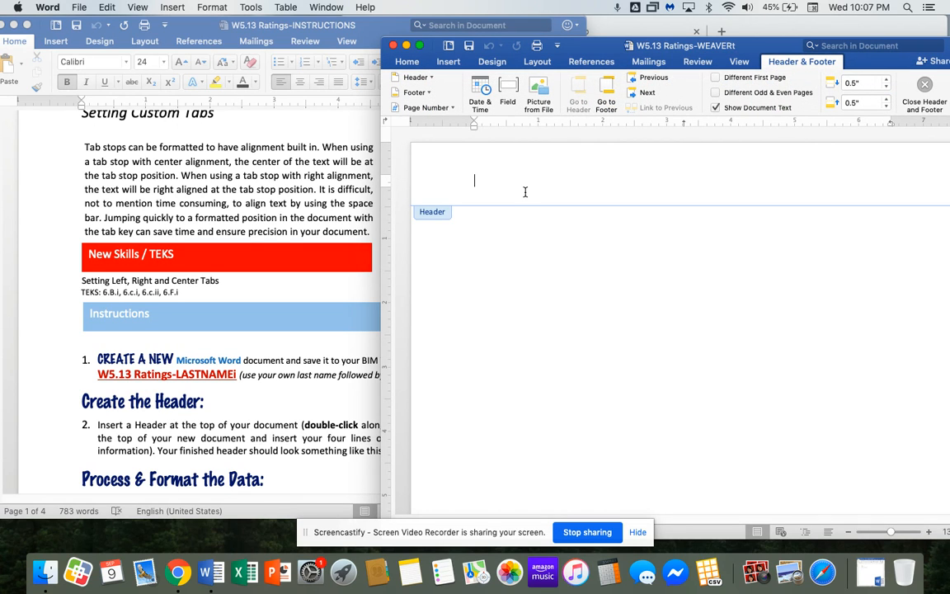
{"action": "scroll", "coordinate": [100, 307], "scroll_direction": "down", "scroll_amount": 4}
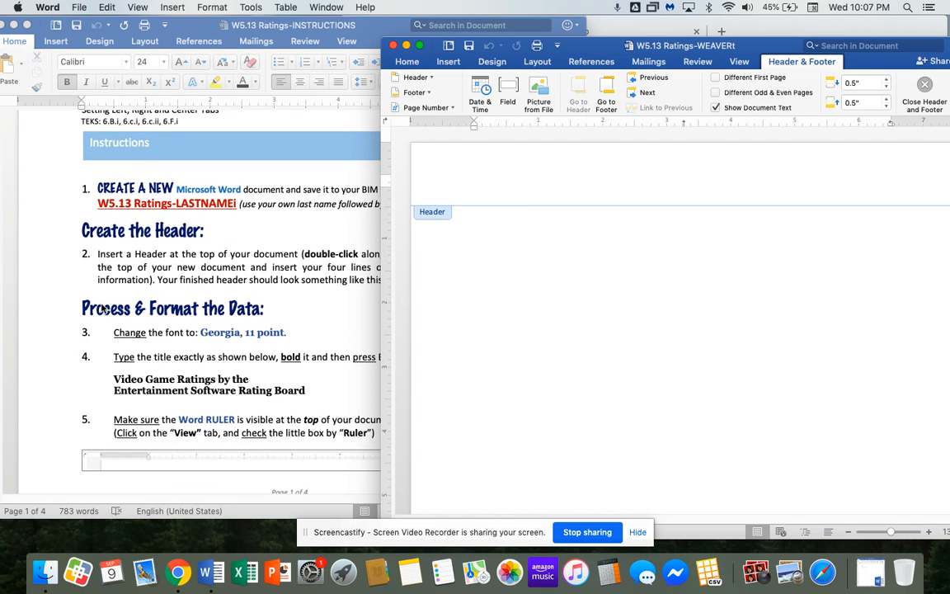
{"action": "left_click_drag", "start_coordinate": [561, 52], "coordinate": [666, 43]}
{"action": "left_click_drag", "start_coordinate": [395, 26], "coordinate": [314, 29]}
{"action": "left_click", "coordinate": [556, 148]}
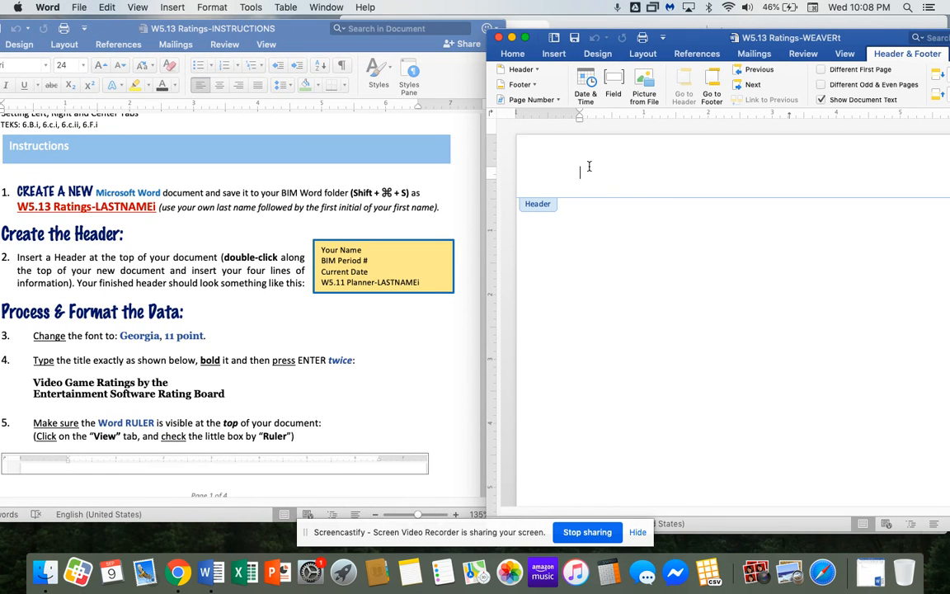
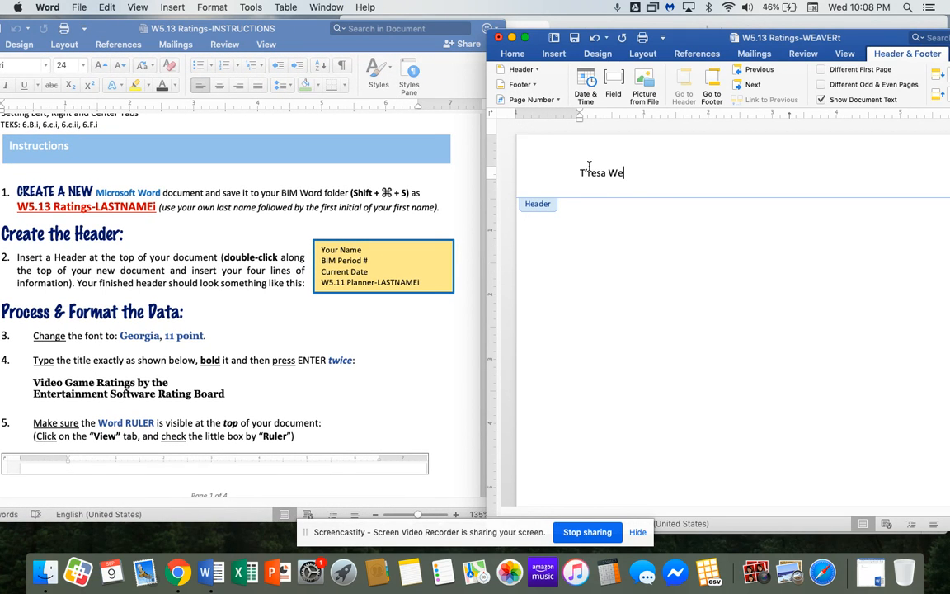
Enter the student's name, BIM Period #1, 9/9/20 and a filename field as header lines.
{"action": "key", "text": "Return"}
{"action": "type", "text": "BIM Period #1"}
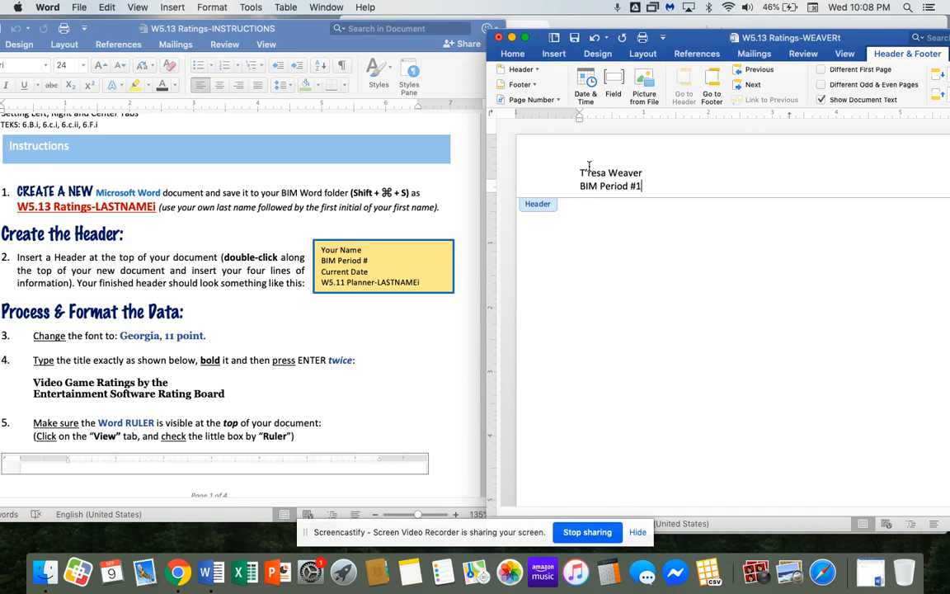
{"action": "key", "text": "Return"}
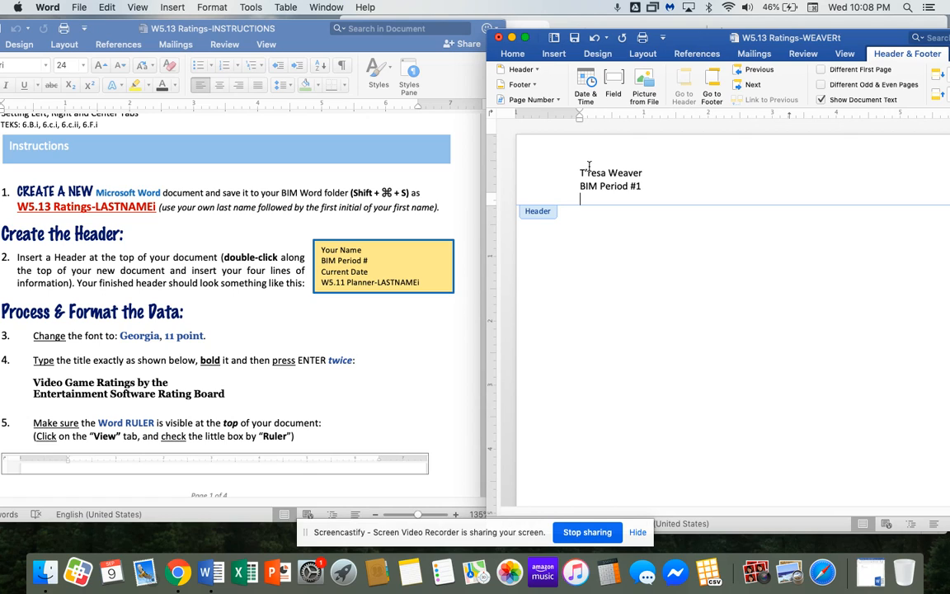
{"action": "type", "text": "9/9/20"}
{"action": "key", "text": "Return"}
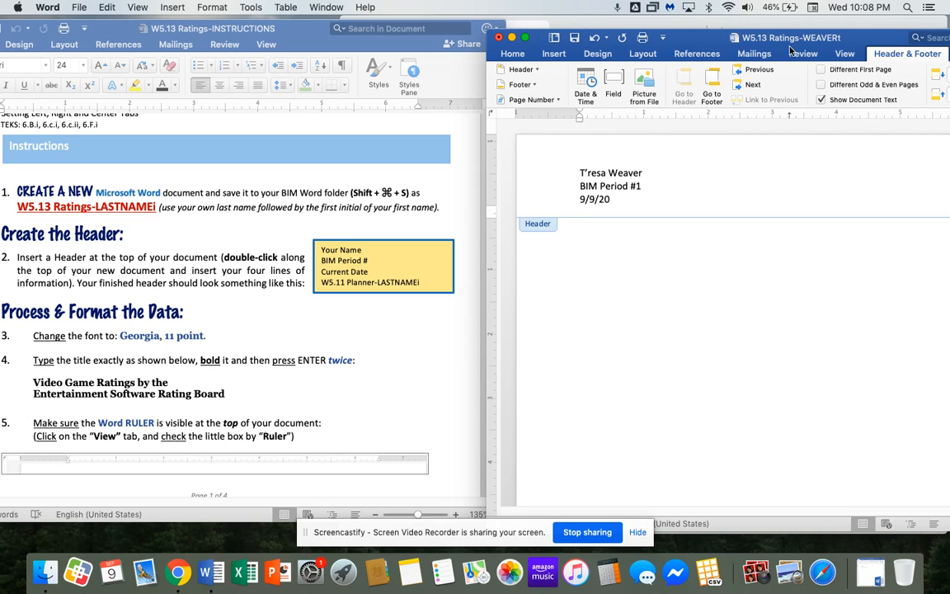
{"action": "type", "text": "filename"}
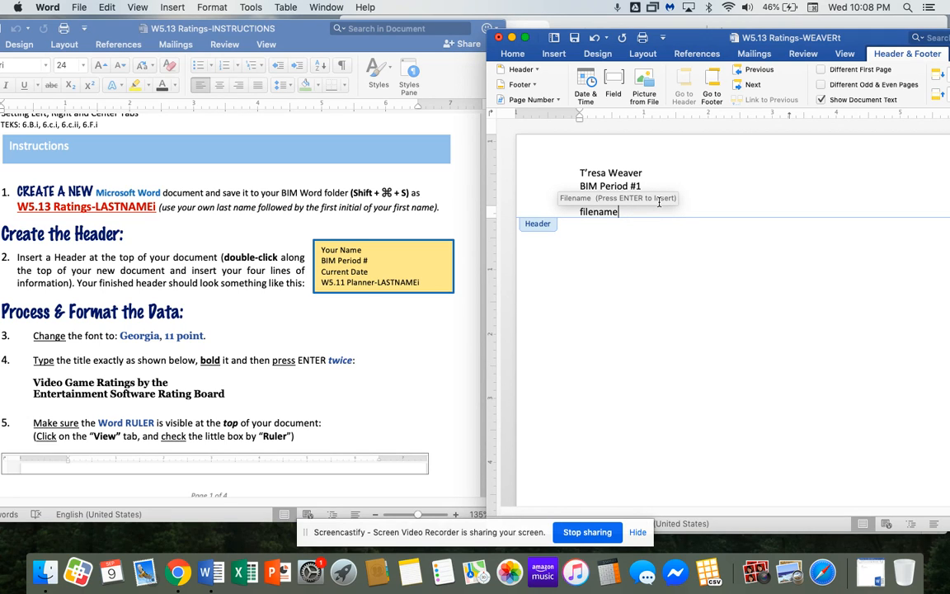
{"action": "key", "text": "Return"}
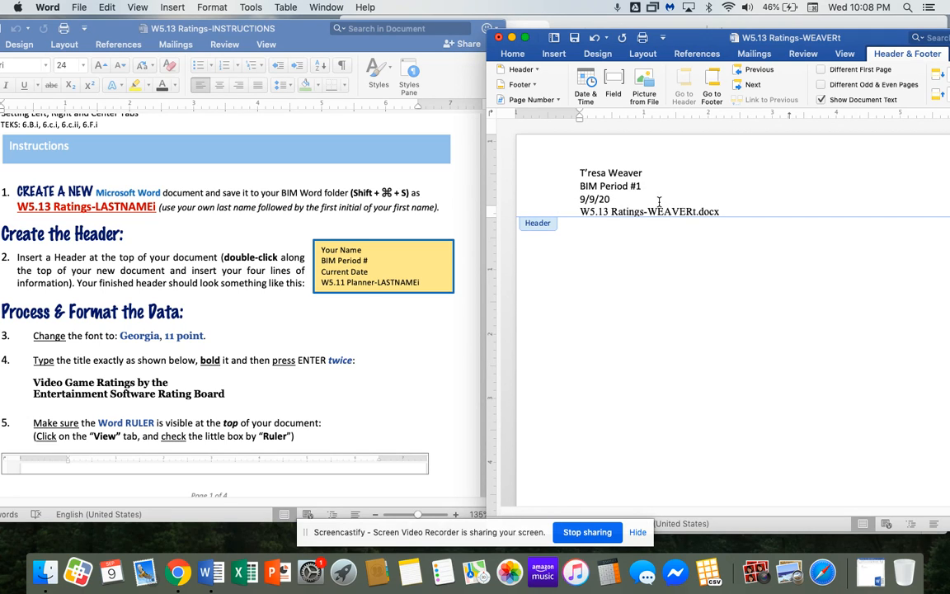
{"action": "key", "text": "Return"}
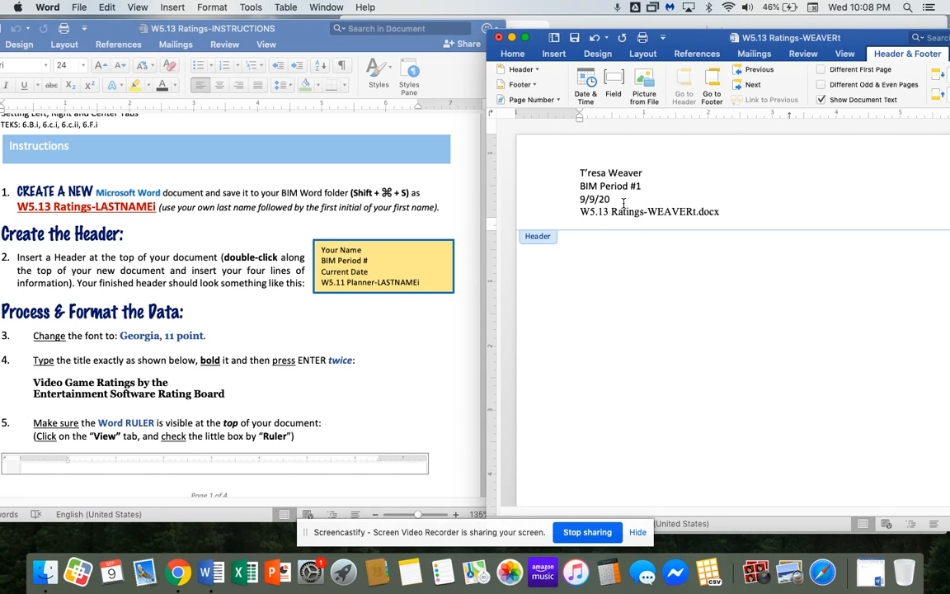
{"action": "double_click", "coordinate": [670, 334]}
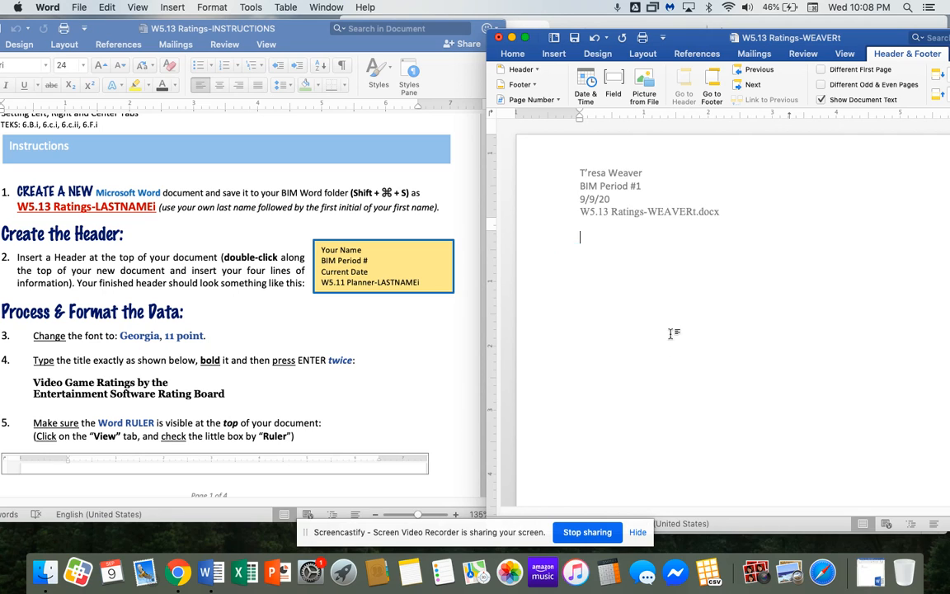
Rearrange the instructions window slightly beside the ratings document.
{"action": "left_click", "coordinate": [672, 333]}
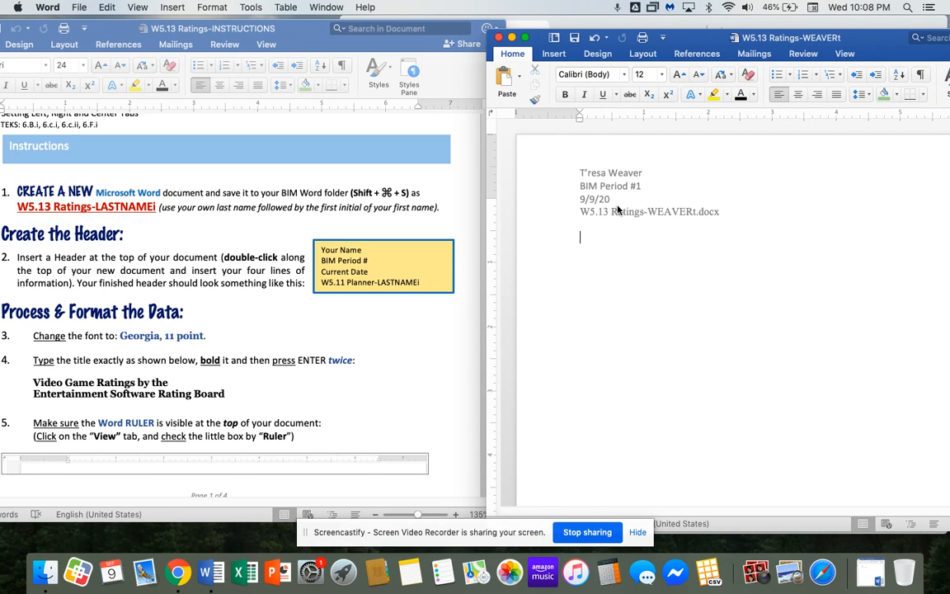
{"action": "left_click", "coordinate": [311, 30]}
{"action": "left_click_drag", "start_coordinate": [311, 31], "coordinate": [320, 29]}
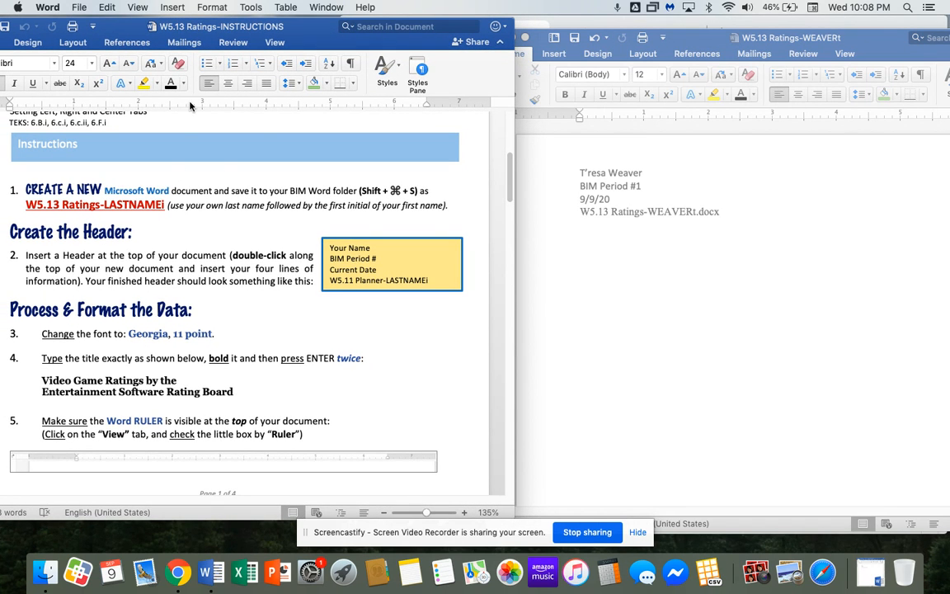
{"action": "left_click_drag", "start_coordinate": [131, 33], "coordinate": [136, 30]}
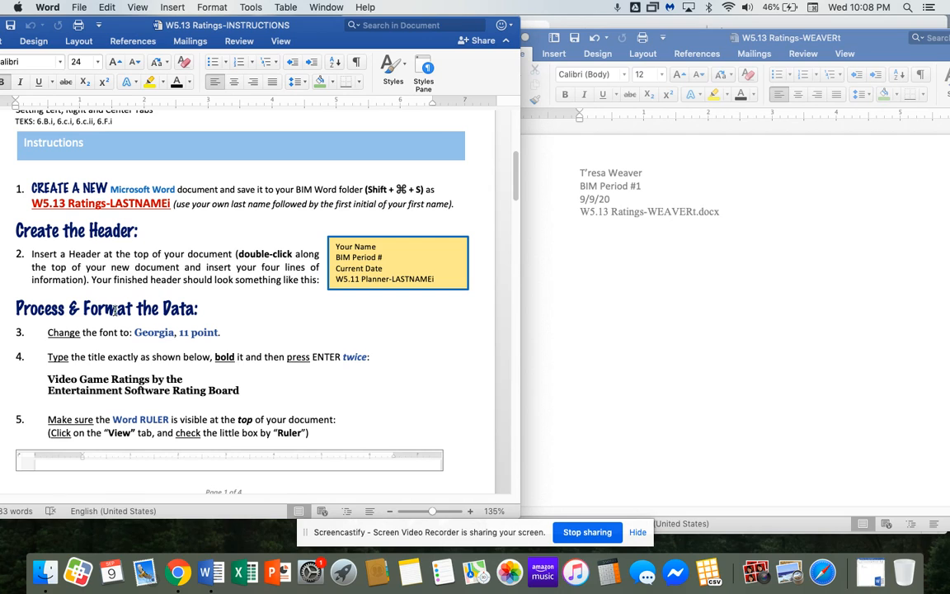
{"action": "left_click", "coordinate": [604, 346]}
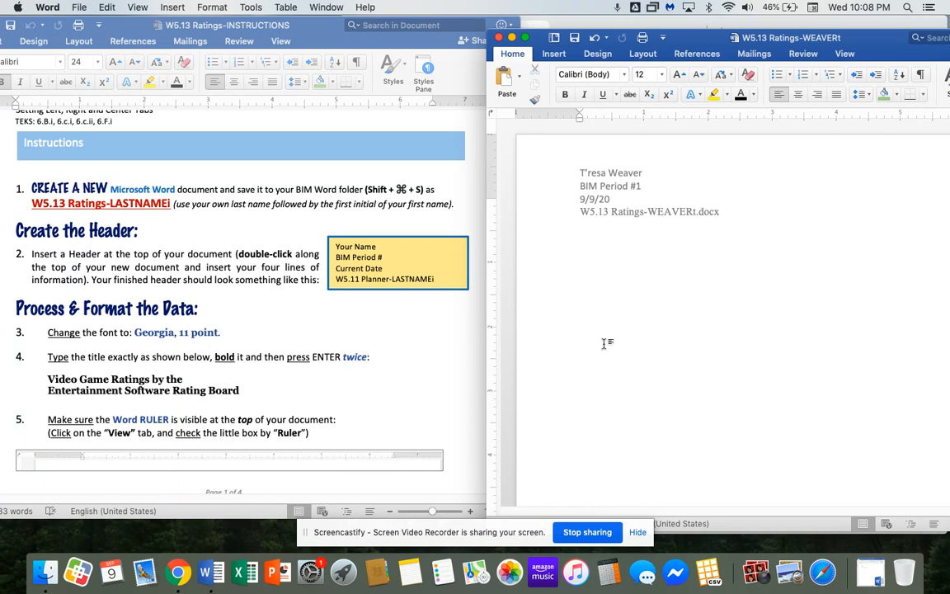
Select the whole ratings document and set its font to Georgia, 11 point.
{"action": "key", "text": "super+a"}
{"action": "left_click", "coordinate": [624, 75]}
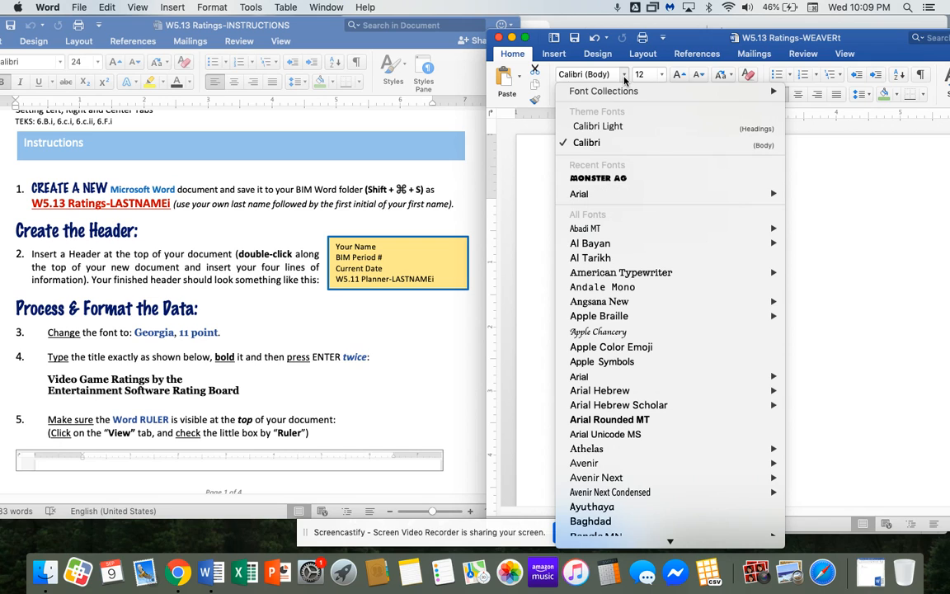
{"action": "left_click", "coordinate": [605, 75]}
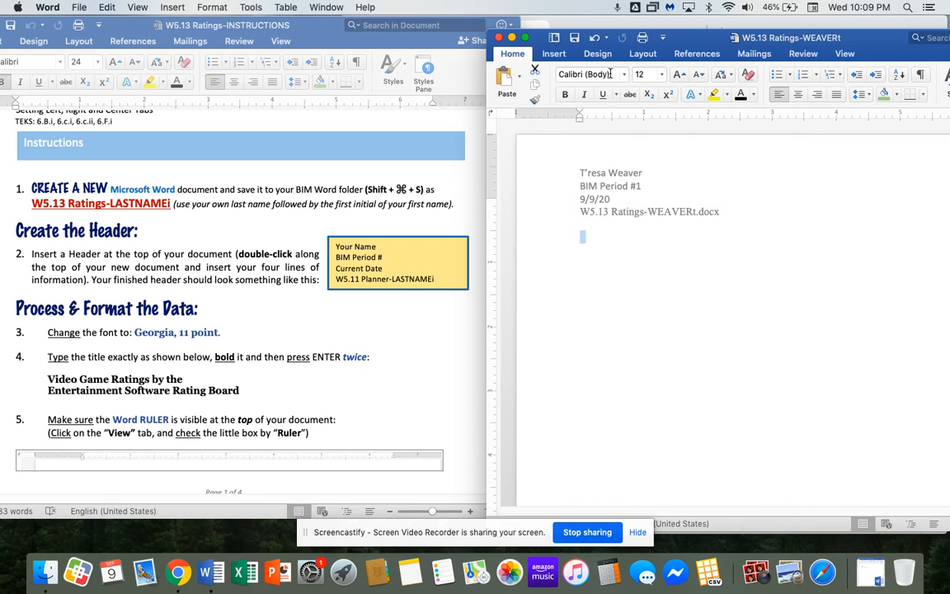
{"action": "left_click", "coordinate": [611, 74]}
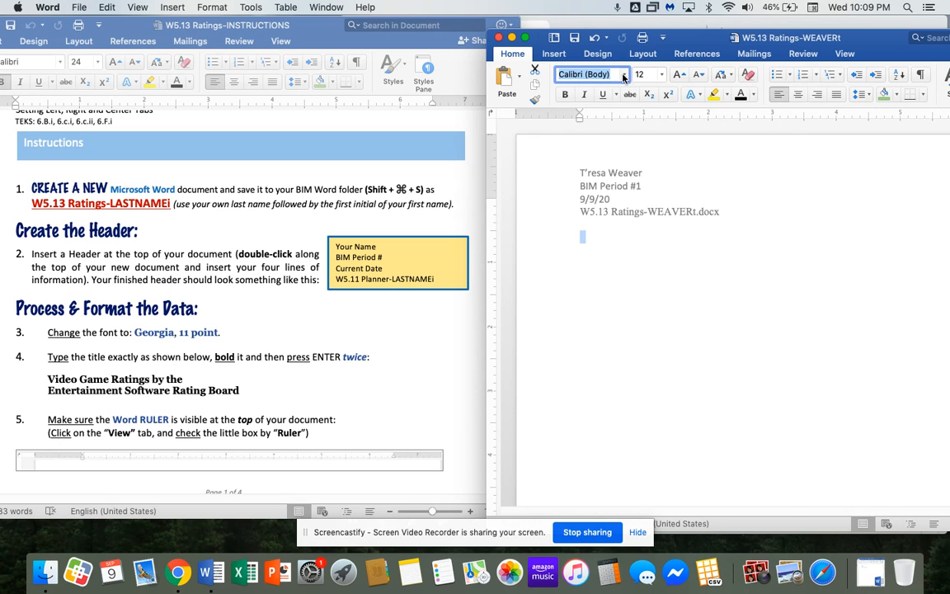
{"action": "left_click", "coordinate": [624, 74]}
{"action": "scroll", "coordinate": [619, 422], "scroll_direction": "down", "scroll_amount": 5}
{"action": "scroll", "coordinate": [620, 421], "scroll_direction": "down", "scroll_amount": 5}
{"action": "scroll", "coordinate": [615, 437], "scroll_direction": "up", "scroll_amount": 10}
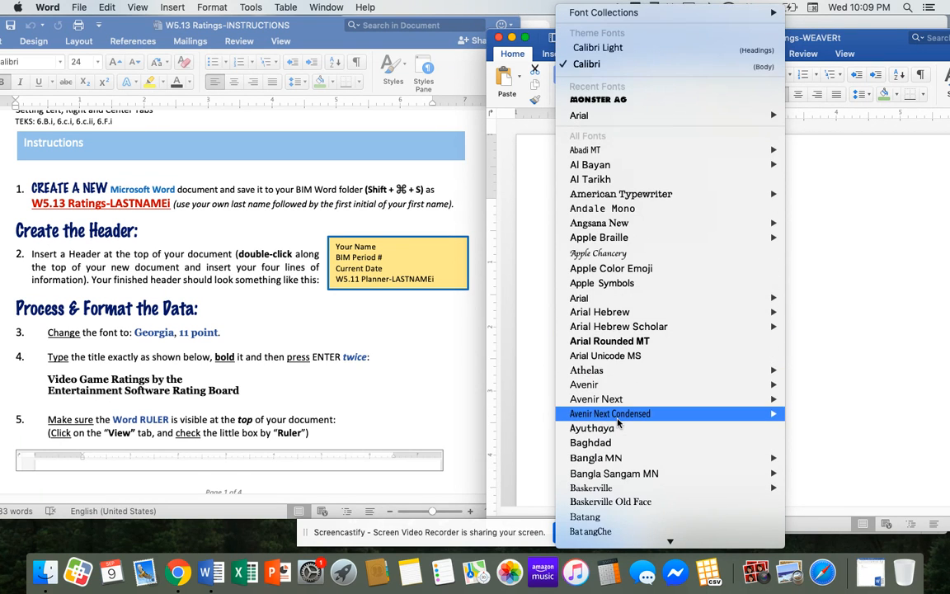
{"action": "left_click", "coordinate": [587, 63]}
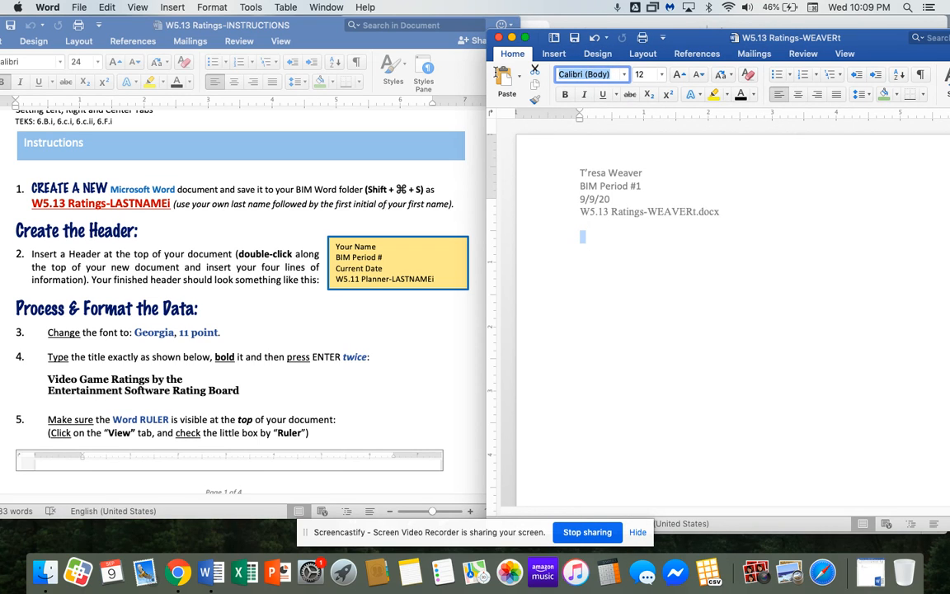
{"action": "type", "text": "Georgia"}
{"action": "key", "text": "Return"}
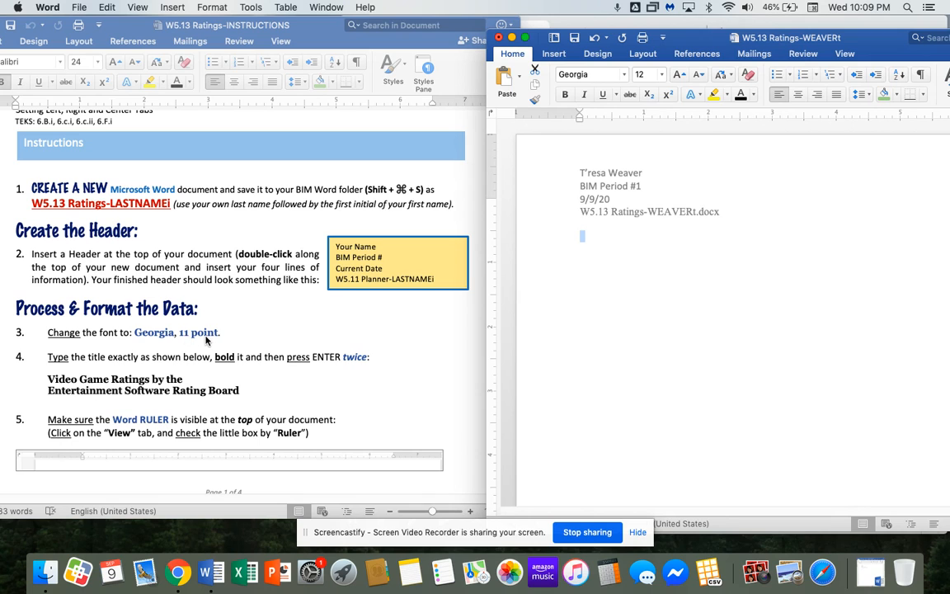
{"action": "left_click", "coordinate": [663, 77]}
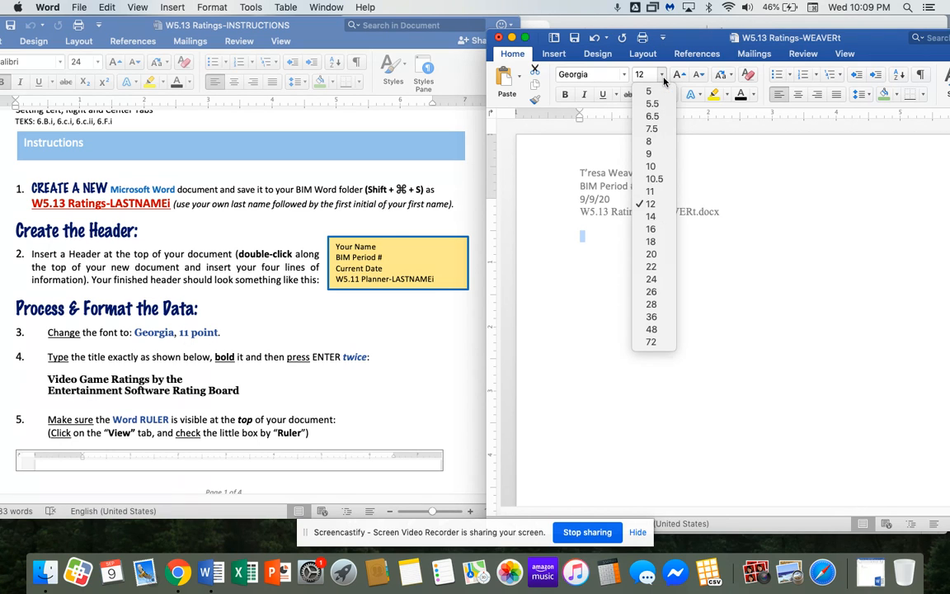
{"action": "left_click", "coordinate": [652, 191]}
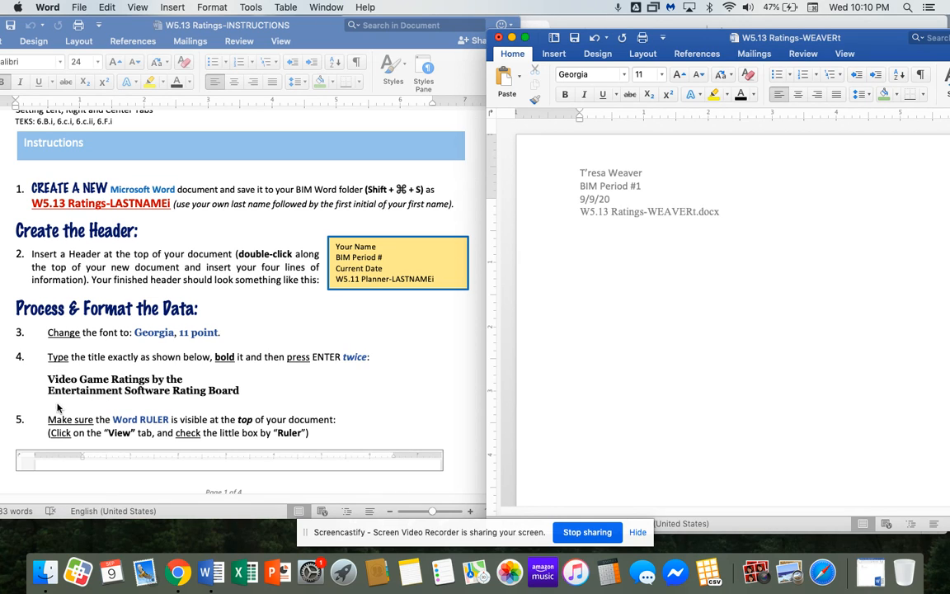
Type 'Video Game Ratings by the' and 'Entertainment Software Rating Board' as a two-line title.
{"action": "type", "text": "Video Game"}
{"action": "type", "text": " Ratings "}
{"action": "type", "text": "by the "}
{"action": "type", "text": "Enter"}
{"action": "type", "text": "tainment"}
{"action": "type", "text": " So"}
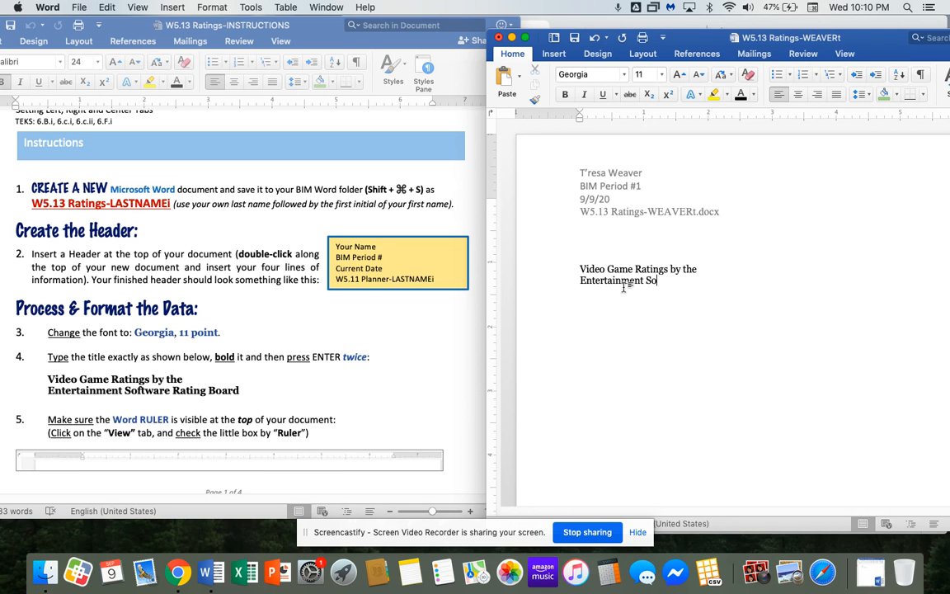
{"action": "type", "text": "ftware Rating Board"}
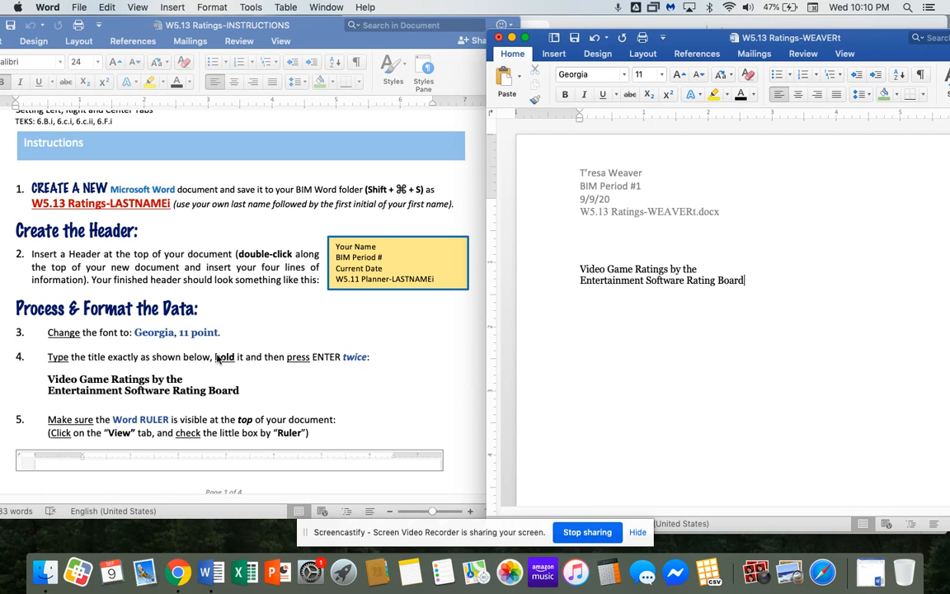
Bold both title lines and add a non-bold empty line beneath them.
{"action": "left_click_drag", "start_coordinate": [539, 269], "coordinate": [539, 281]}
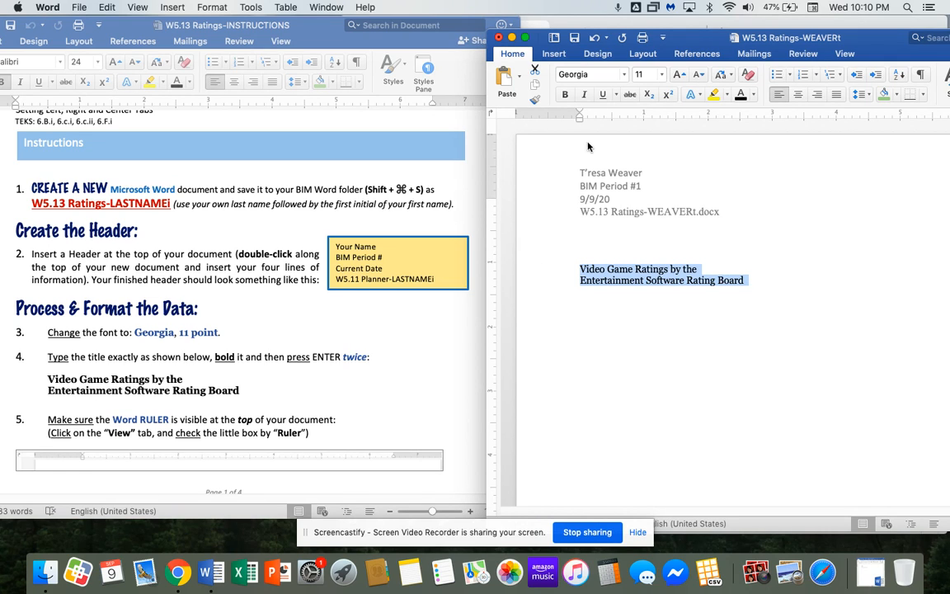
{"action": "left_click", "coordinate": [565, 95]}
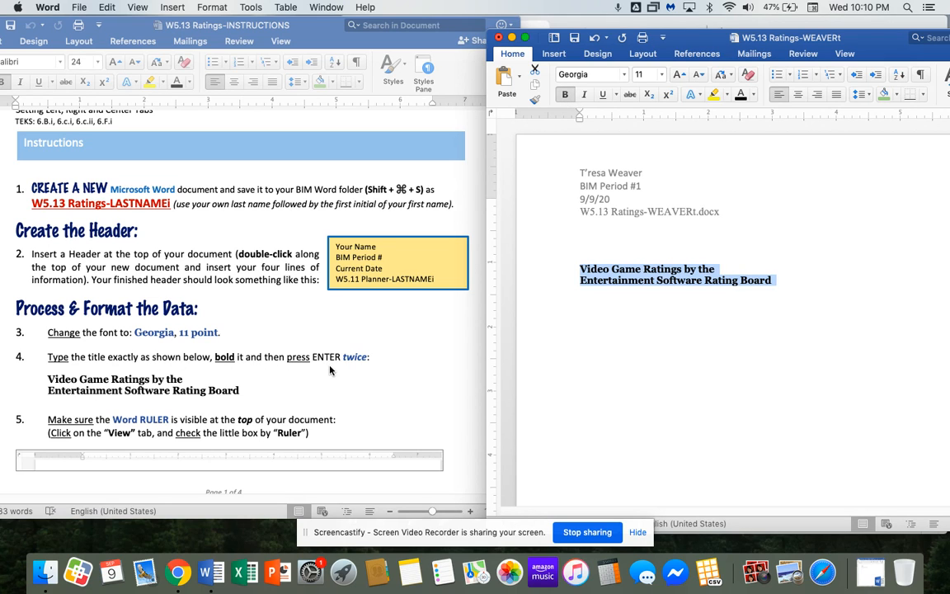
{"action": "left_click", "coordinate": [791, 284]}
{"action": "key", "text": "Return"}
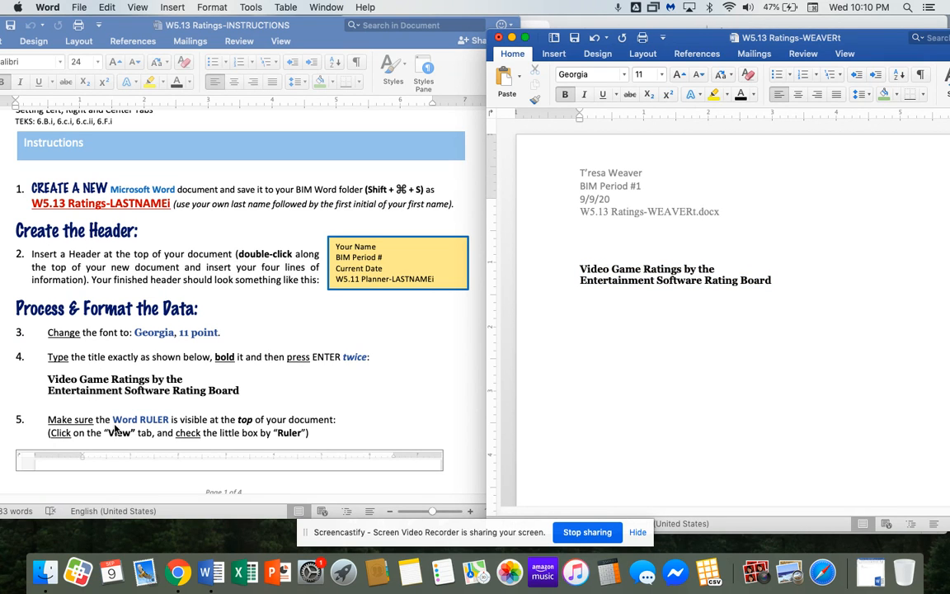
{"action": "scroll", "coordinate": [115, 429], "scroll_direction": "down", "scroll_amount": 2}
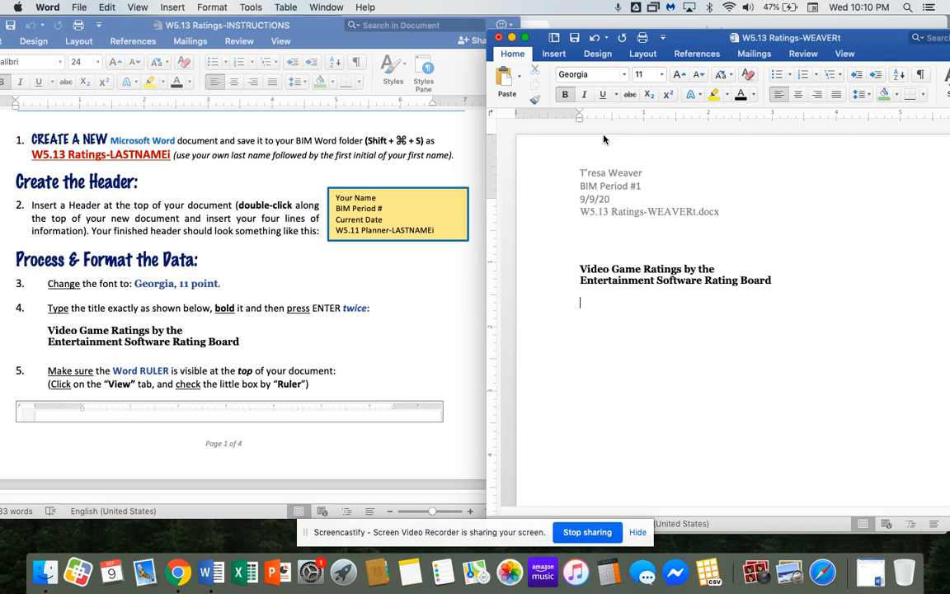
{"action": "left_click", "coordinate": [567, 94]}
Move the ratings window up-left and switch the ruler on from the View options.
{"action": "left_click_drag", "start_coordinate": [629, 41], "coordinate": [596, 28]}
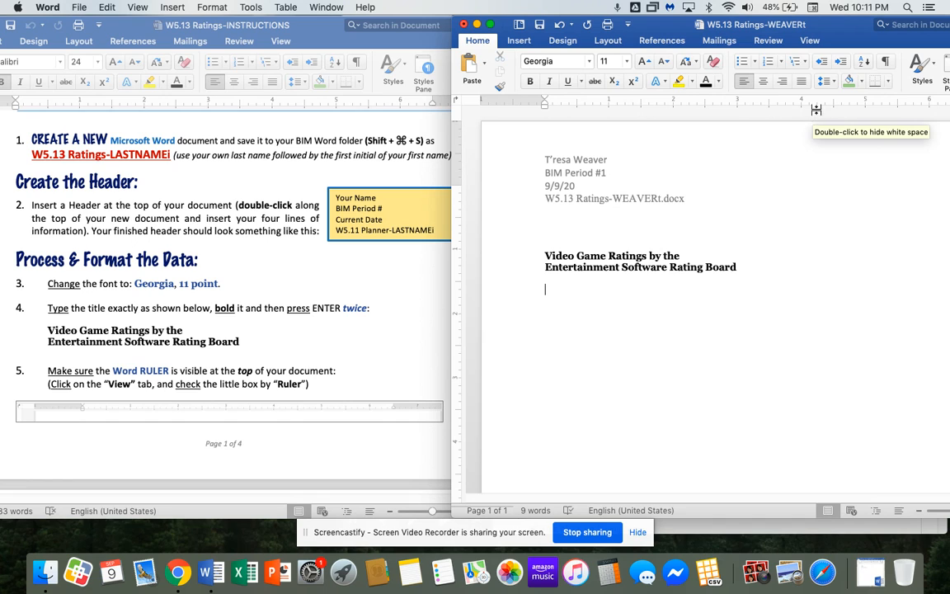
{"action": "left_click", "coordinate": [809, 40]}
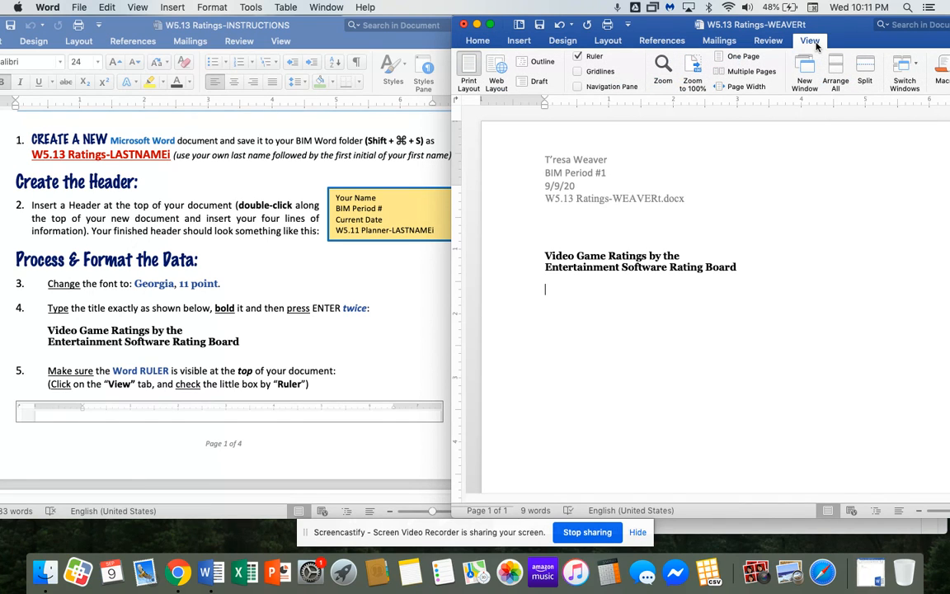
{"action": "left_click", "coordinate": [577, 56]}
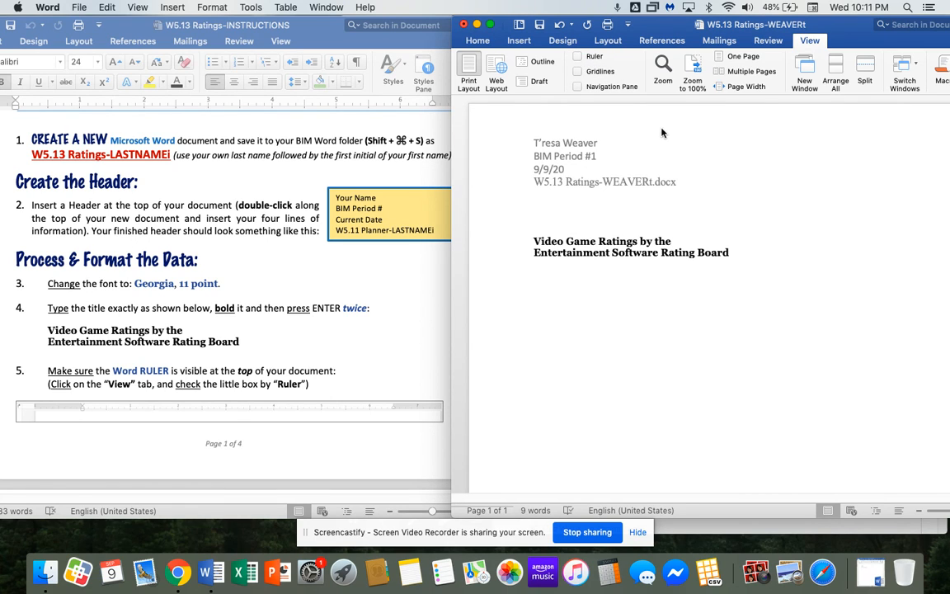
{"action": "left_click", "coordinate": [577, 56]}
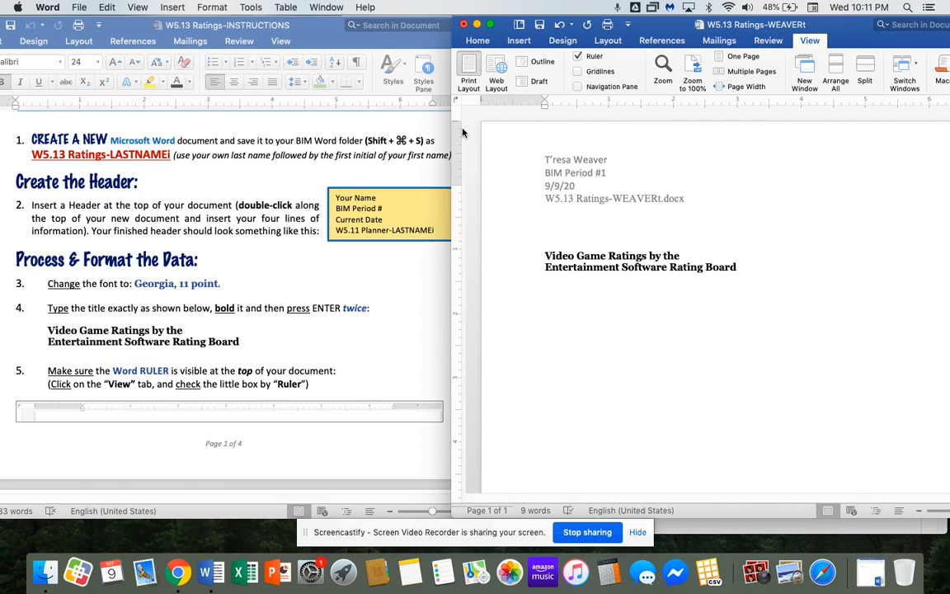
{"action": "left_click", "coordinate": [566, 148]}
{"action": "double_click", "coordinate": [566, 149]}
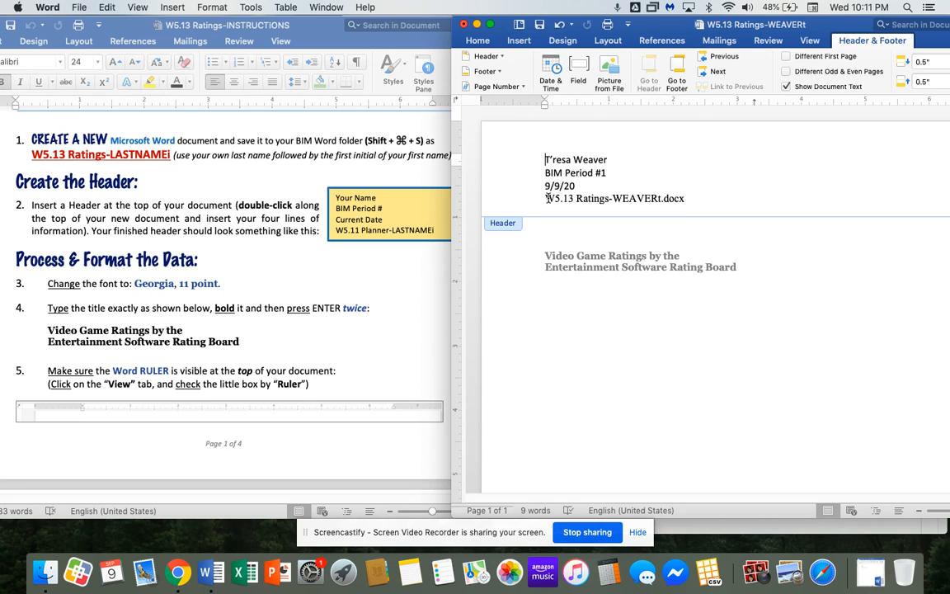
{"action": "double_click", "coordinate": [558, 229]}
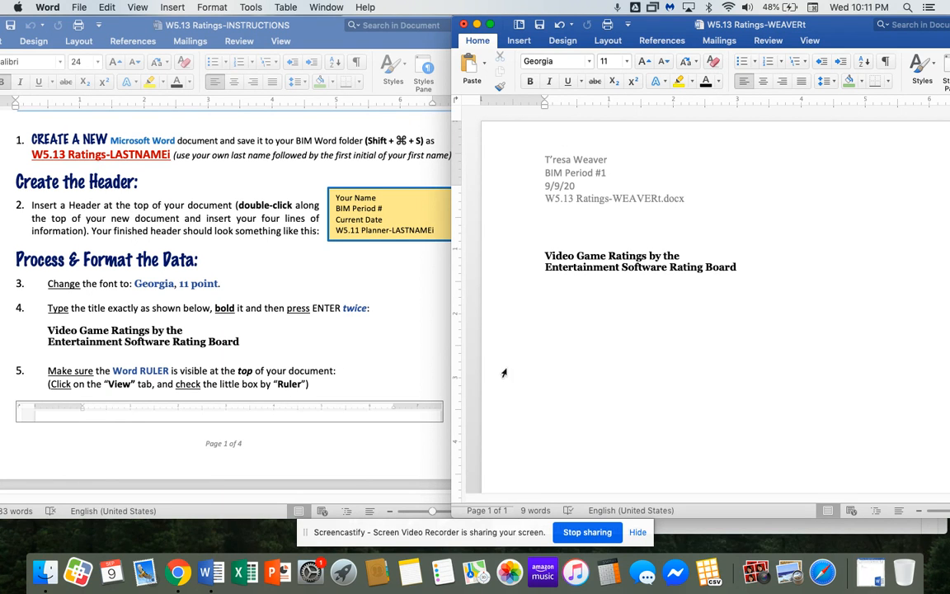
Scroll the instructions to step 6 and set the ruler's tab selector to a center tab.
{"action": "scroll", "coordinate": [372, 375], "scroll_direction": "down", "scroll_amount": 3}
{"action": "scroll", "coordinate": [372, 375], "scroll_direction": "down", "scroll_amount": 5}
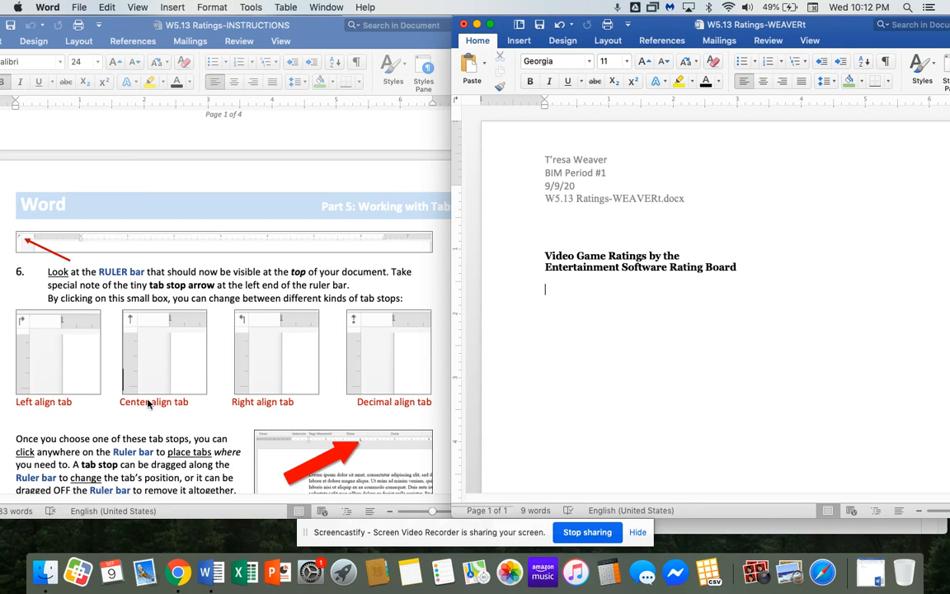
{"action": "left_click", "coordinate": [456, 103]}
Scroll the instructions to 'Other ways to set tabs' and drag a tab stop along the ruler.
{"action": "scroll", "coordinate": [408, 273], "scroll_direction": "down", "scroll_amount": 10}
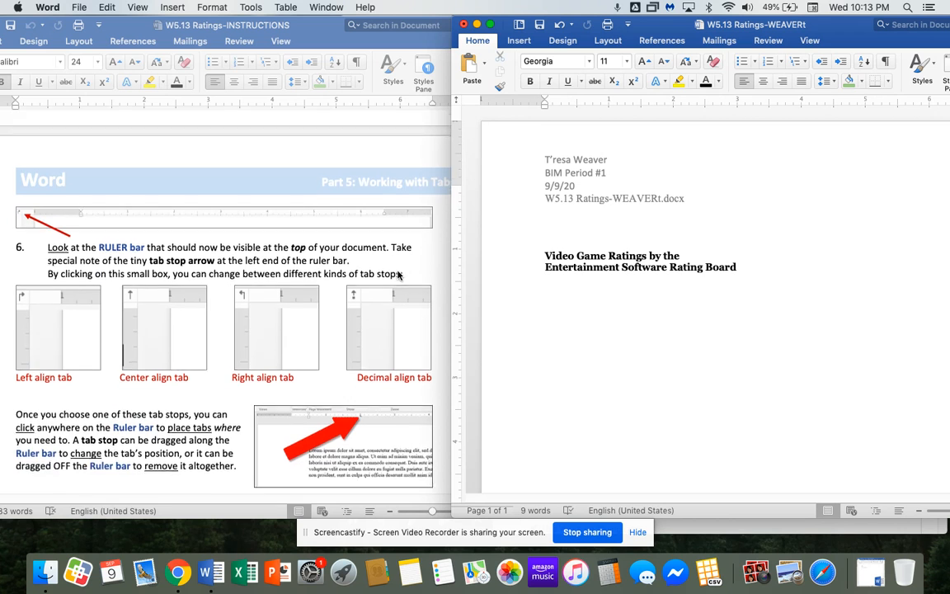
{"action": "scroll", "coordinate": [397, 275], "scroll_direction": "down", "scroll_amount": 5}
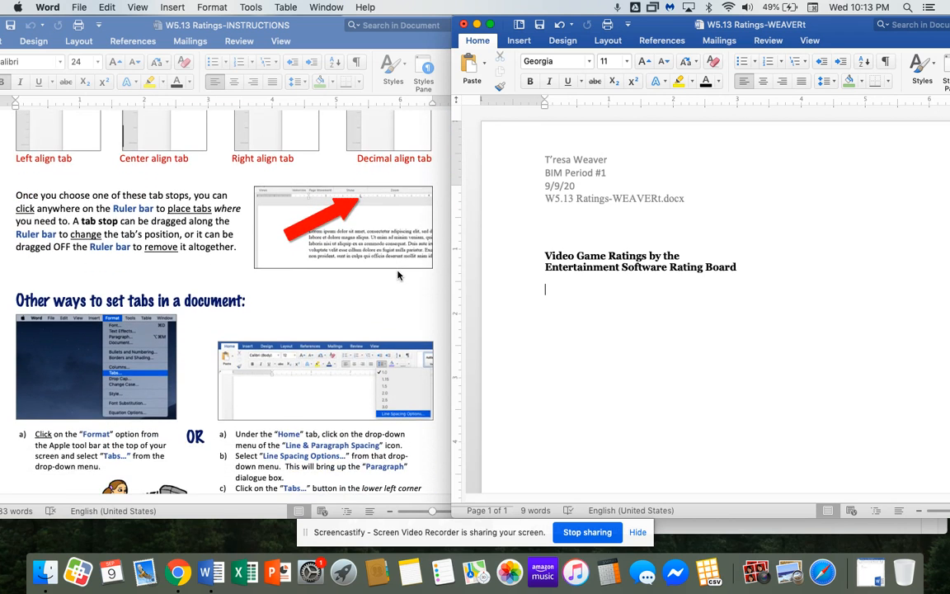
{"action": "scroll", "coordinate": [397, 275], "scroll_direction": "up", "scroll_amount": 4}
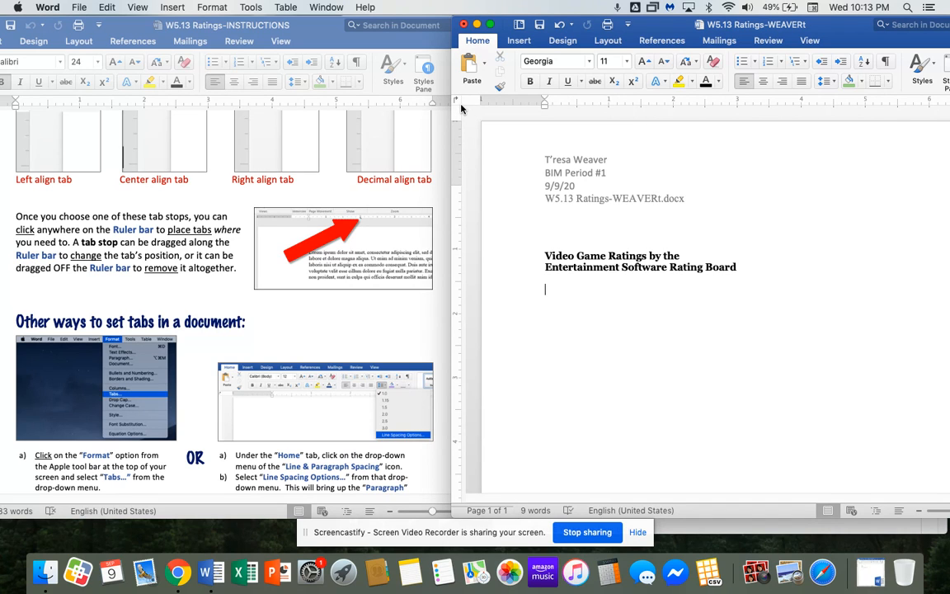
{"action": "left_click_drag", "start_coordinate": [548, 101], "coordinate": [610, 104]}
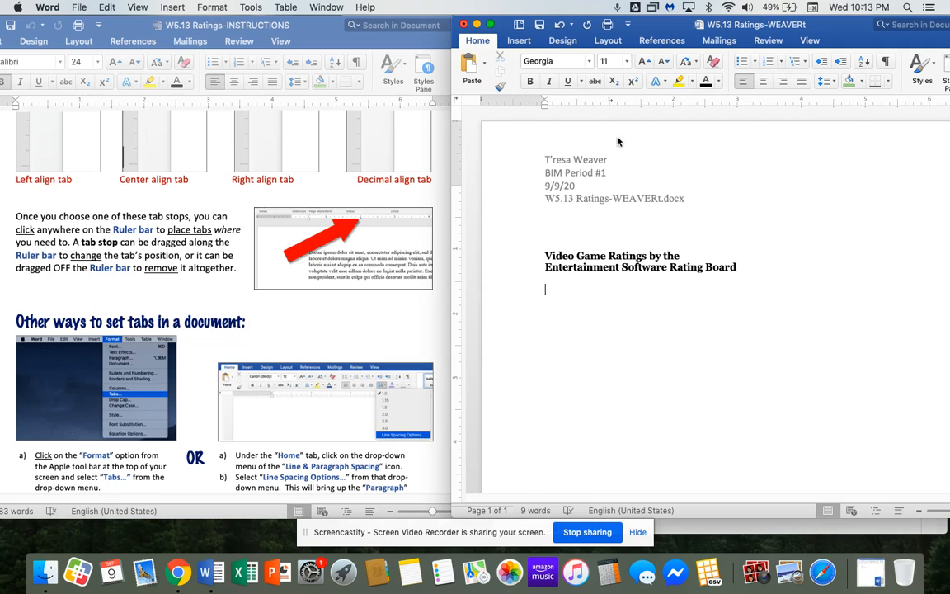
Place the caret on the empty line below the bold title.
{"action": "left_click", "coordinate": [545, 289]}
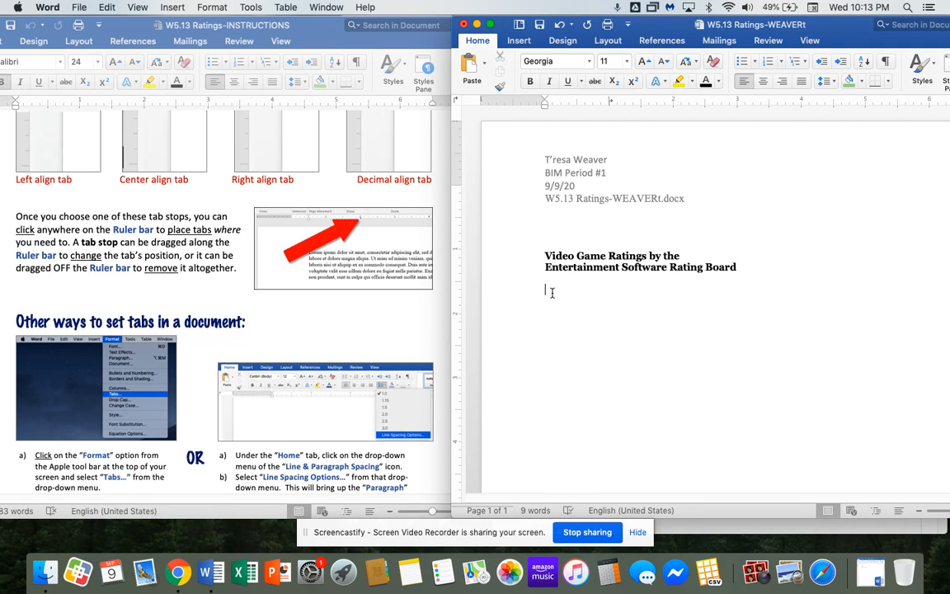
{"action": "left_click", "coordinate": [504, 295]}
{"action": "left_click", "coordinate": [574, 289]}
{"action": "left_click", "coordinate": [611, 256]}
{"action": "left_click", "coordinate": [591, 297]}
{"action": "left_click", "coordinate": [559, 277]}
{"action": "left_click", "coordinate": [553, 322]}
{"action": "left_click_drag", "start_coordinate": [521, 289], "coordinate": [524, 346]}
{"action": "left_click", "coordinate": [549, 293]}
Place a tab stop on the ruler and shift the ratings window further left.
{"action": "left_click_drag", "start_coordinate": [610, 105], "coordinate": [641, 132]}
{"action": "scroll", "coordinate": [164, 275], "scroll_direction": "down", "scroll_amount": 5}
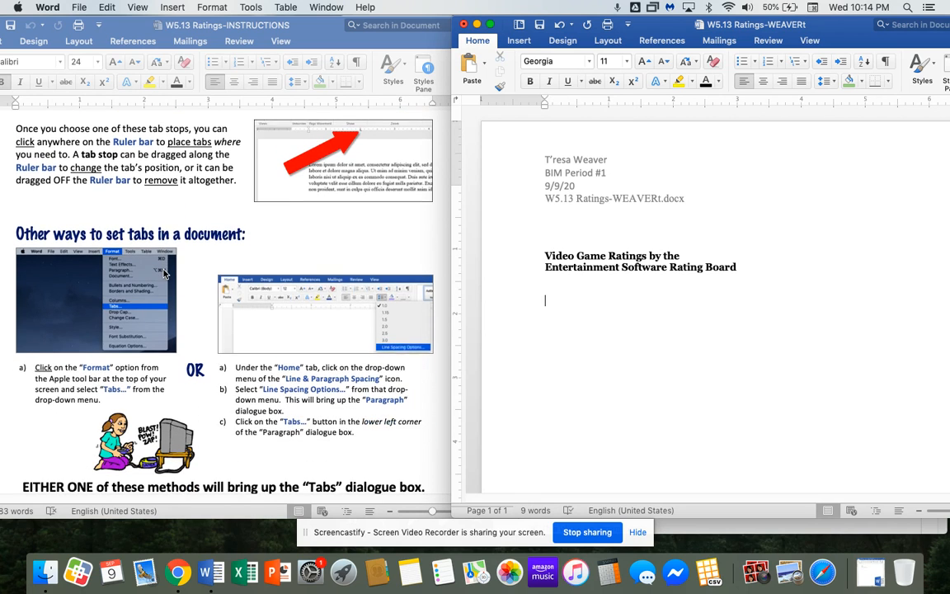
{"action": "scroll", "coordinate": [164, 274], "scroll_direction": "down", "scroll_amount": 3}
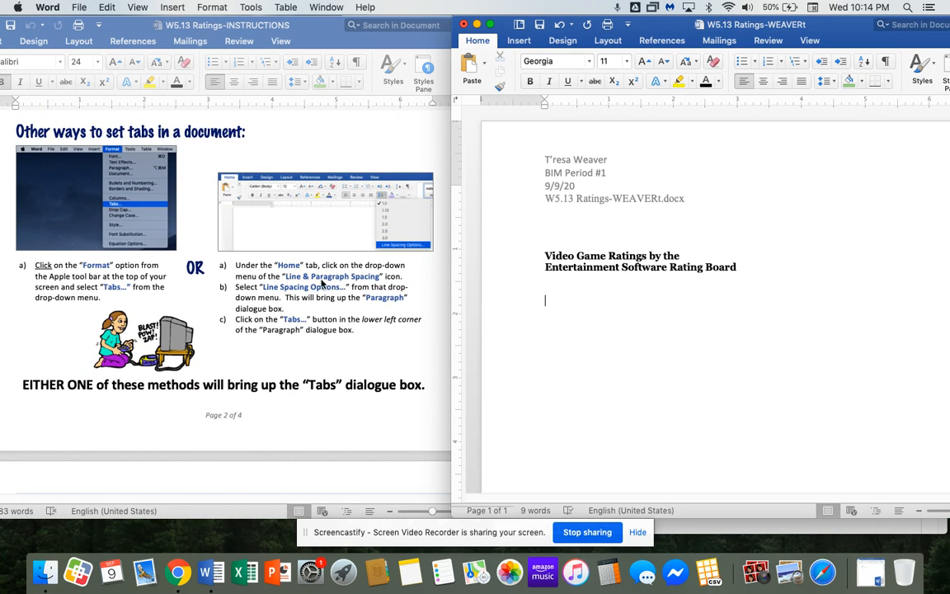
{"action": "left_click_drag", "start_coordinate": [669, 31], "coordinate": [643, 30]}
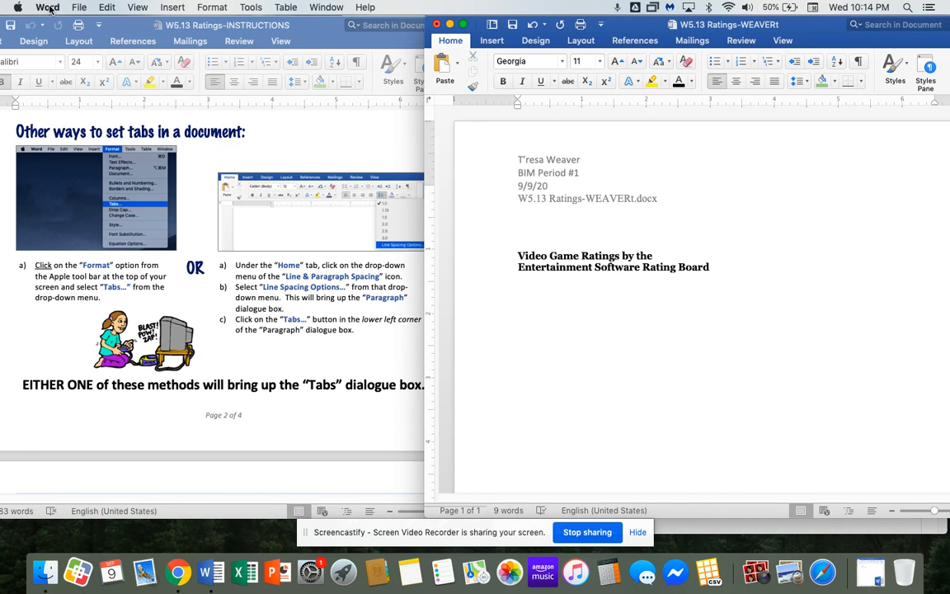
Bring up the UNIT-5 P5 LESSONS 13-14 Finder folder and minimize it to the Dock.
{"action": "left_click", "coordinate": [48, 571]}
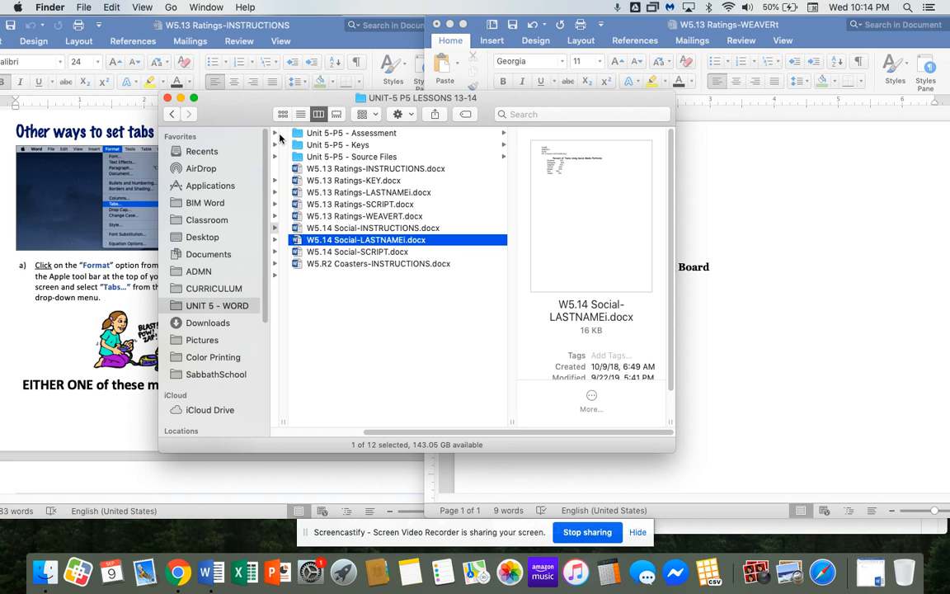
{"action": "left_click", "coordinate": [180, 100]}
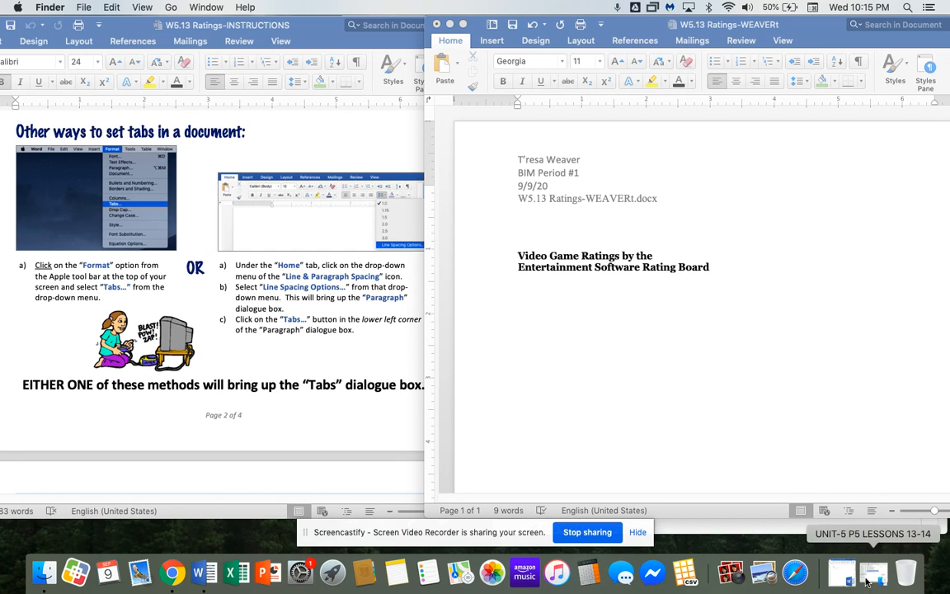
{"action": "left_click", "coordinate": [683, 156]}
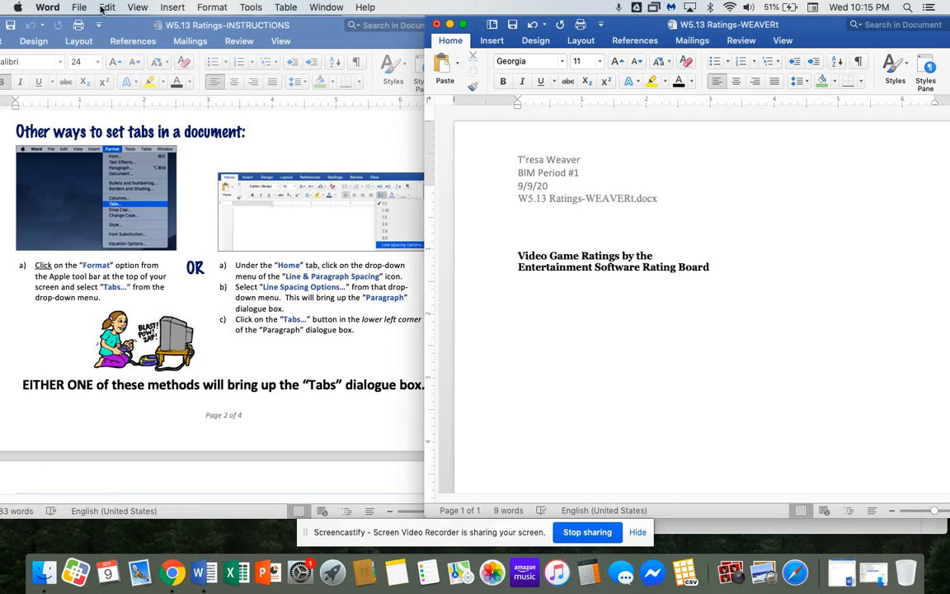
{"action": "left_click", "coordinate": [200, 9]}
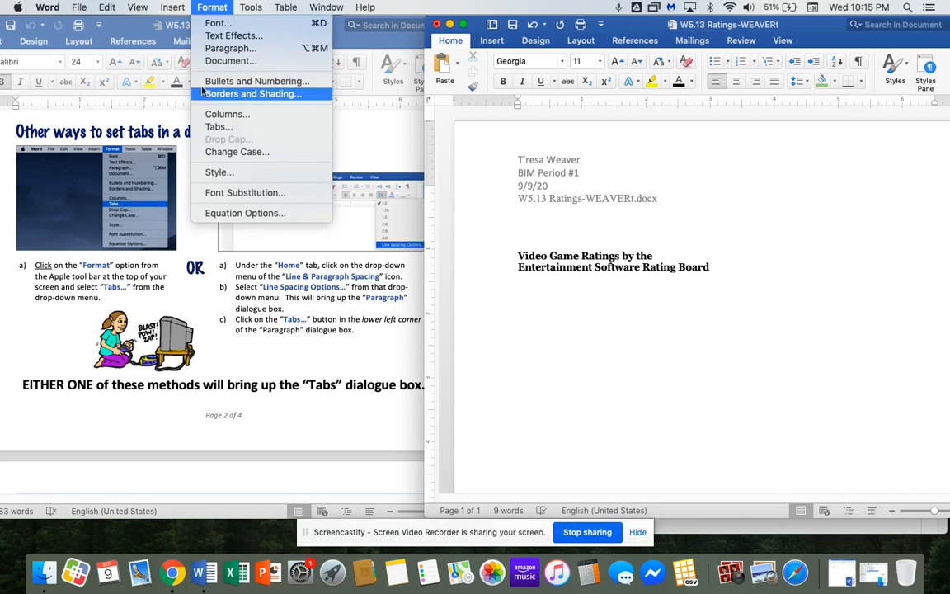
{"action": "left_click", "coordinate": [173, 10]}
{"action": "left_click", "coordinate": [174, 9]}
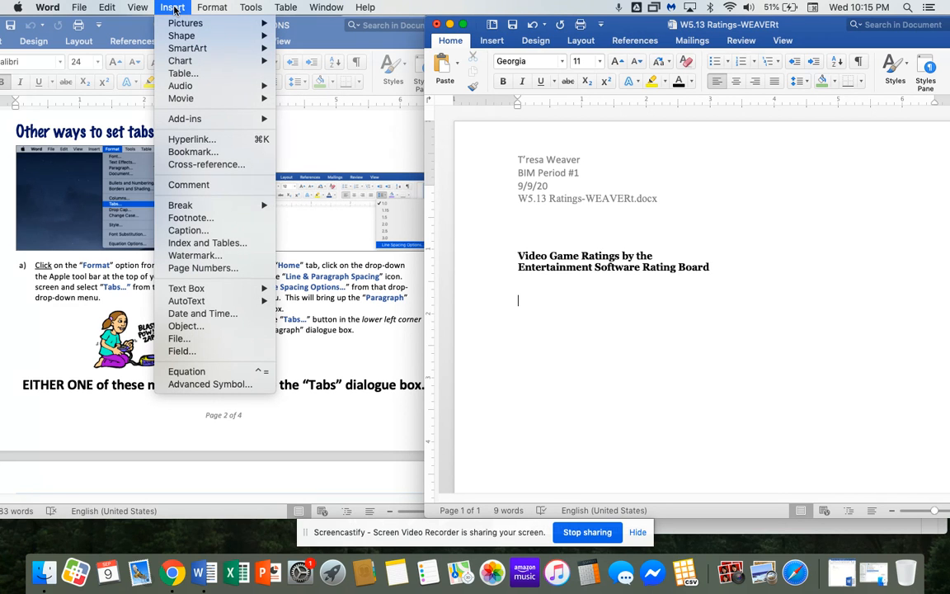
{"action": "mouse_move", "coordinate": [212, 8]}
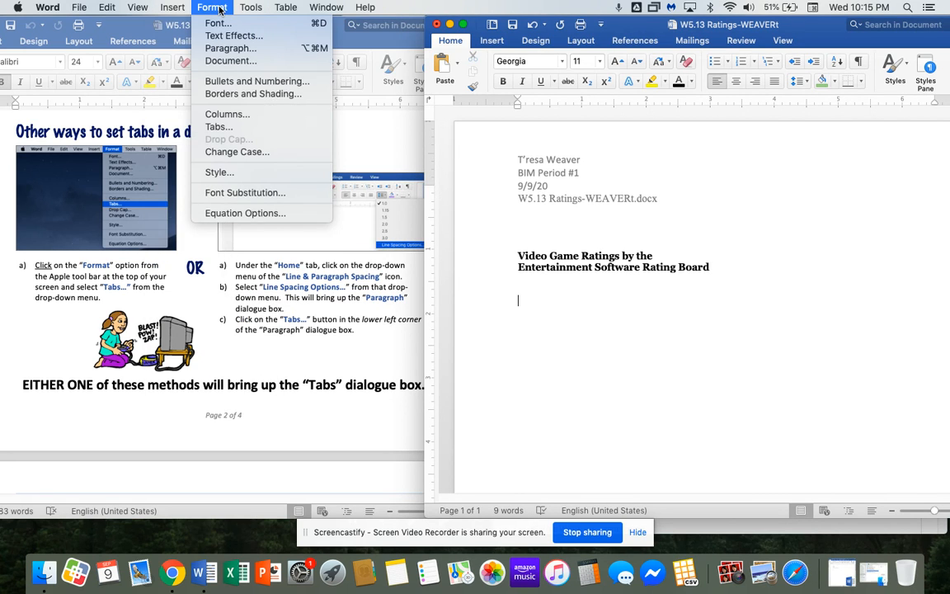
{"action": "left_click", "coordinate": [227, 128]}
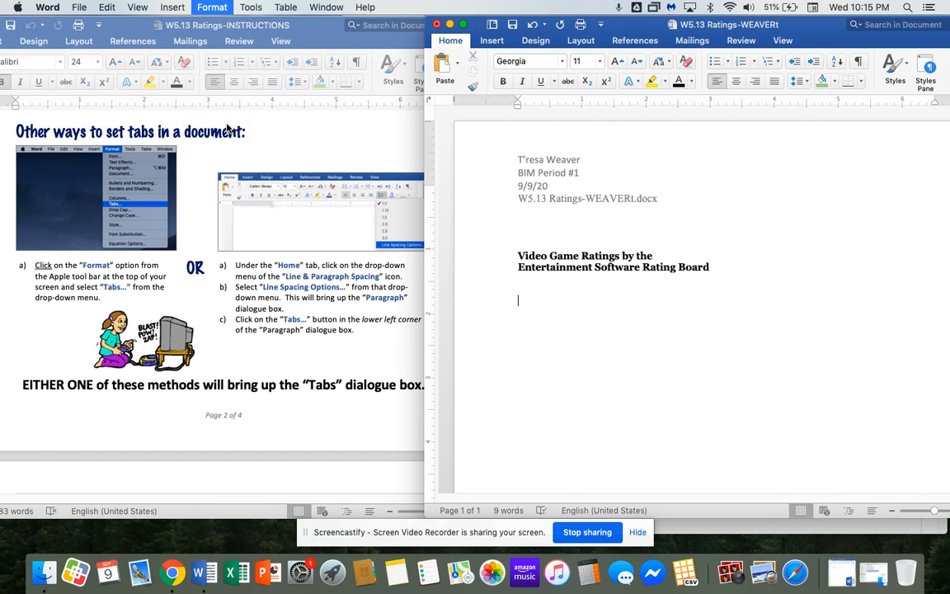
{"action": "left_click_drag", "start_coordinate": [495, 111], "coordinate": [492, 132]}
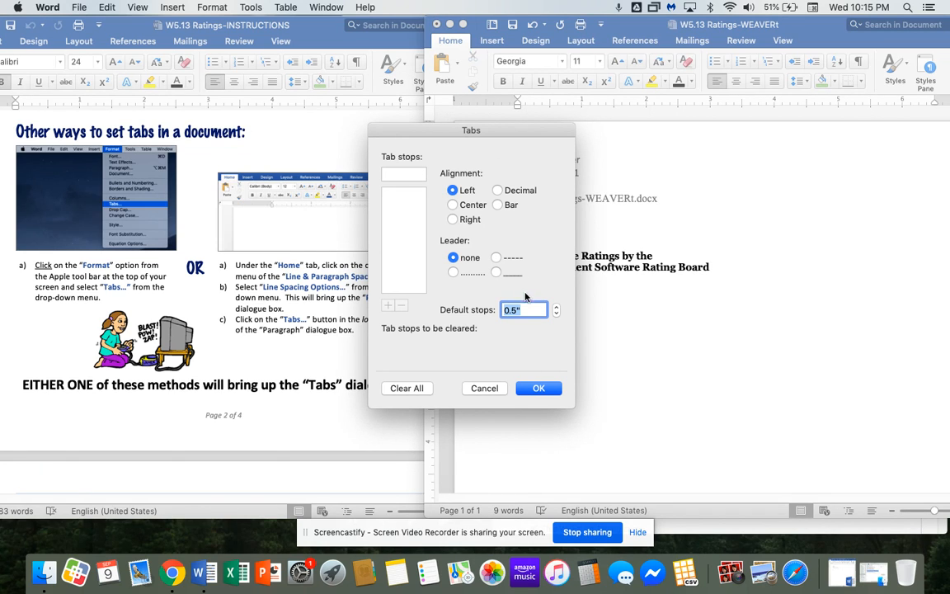
{"action": "left_click", "coordinate": [493, 389]}
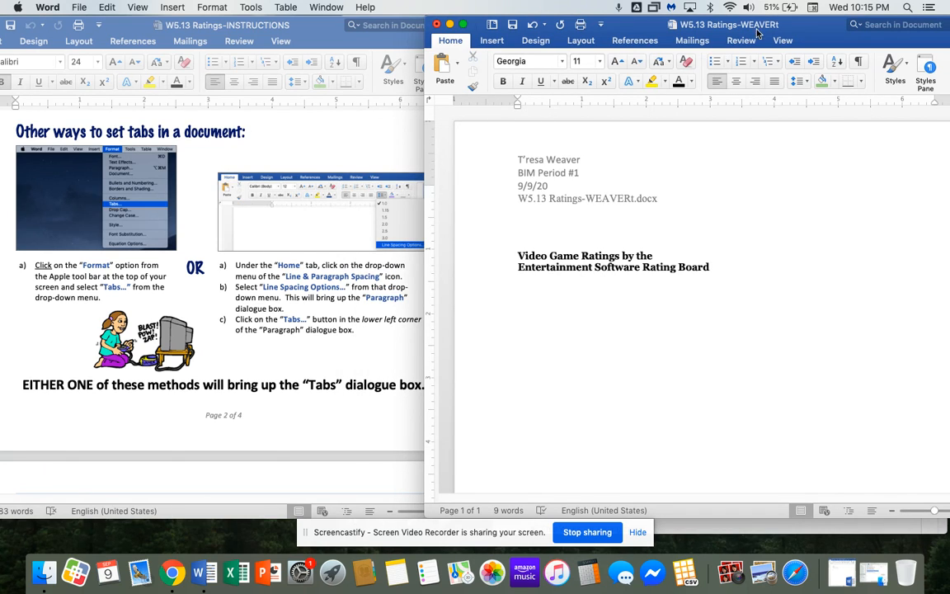
{"action": "left_click_drag", "start_coordinate": [761, 29], "coordinate": [738, 25]}
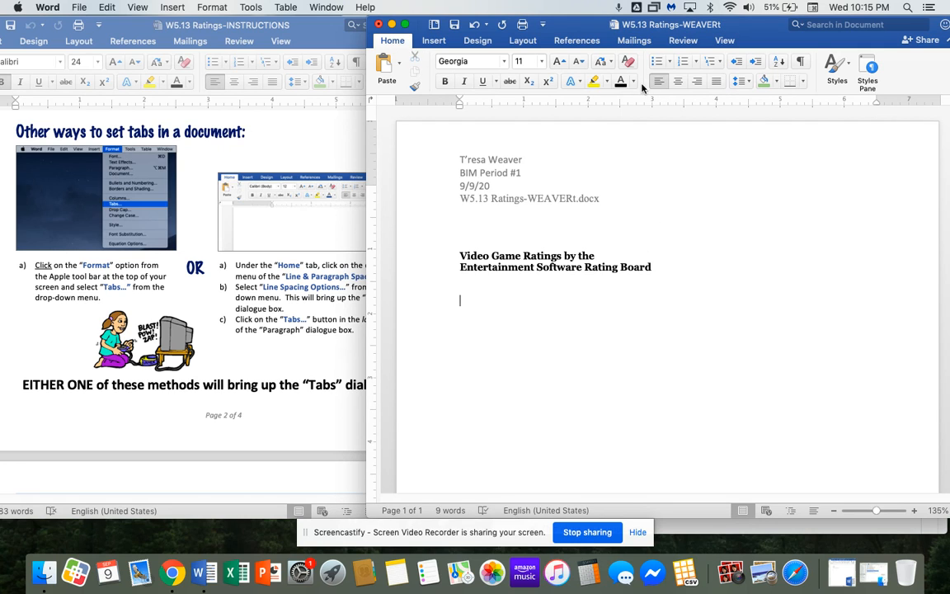
{"action": "left_click", "coordinate": [749, 82]}
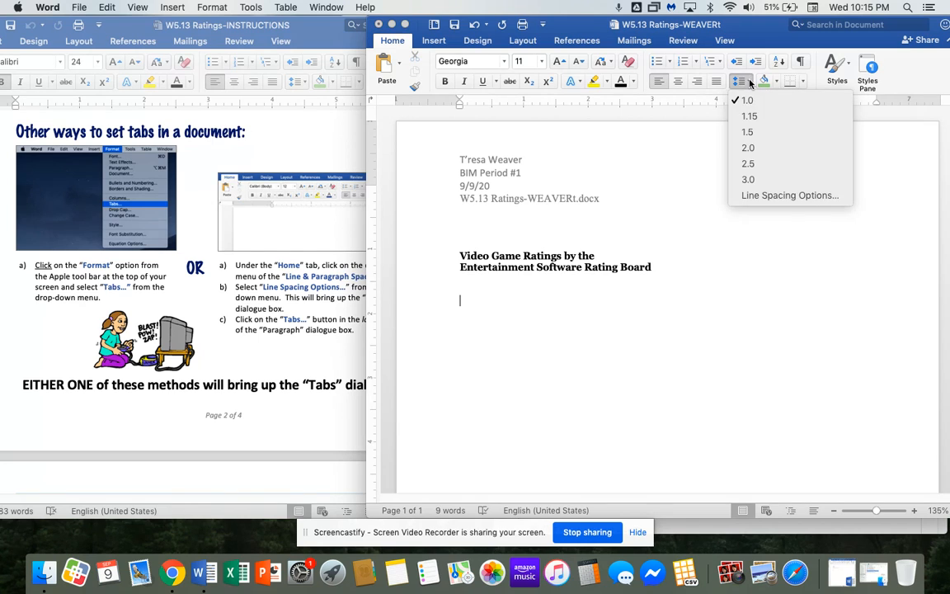
{"action": "left_click", "coordinate": [760, 196]}
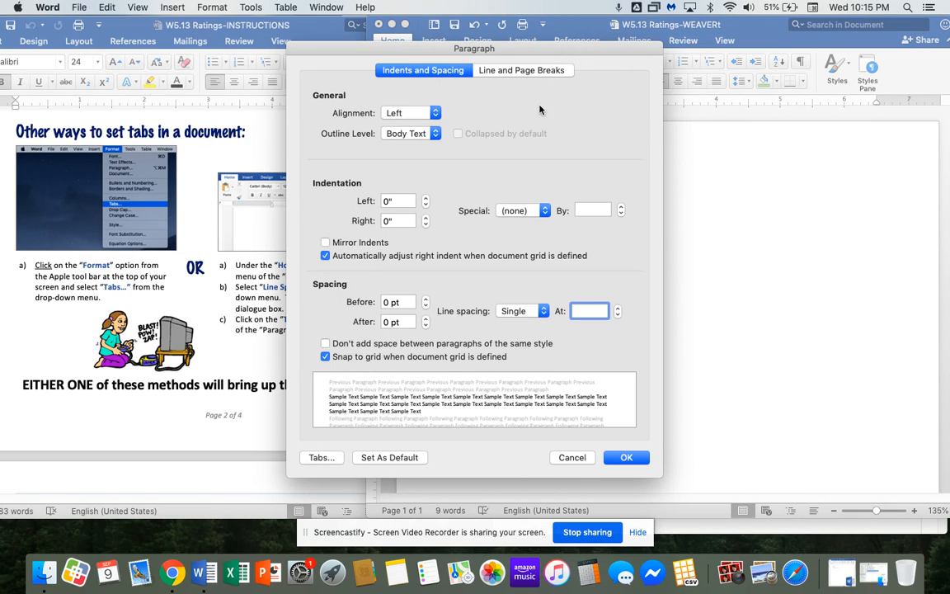
{"action": "left_click", "coordinate": [317, 456]}
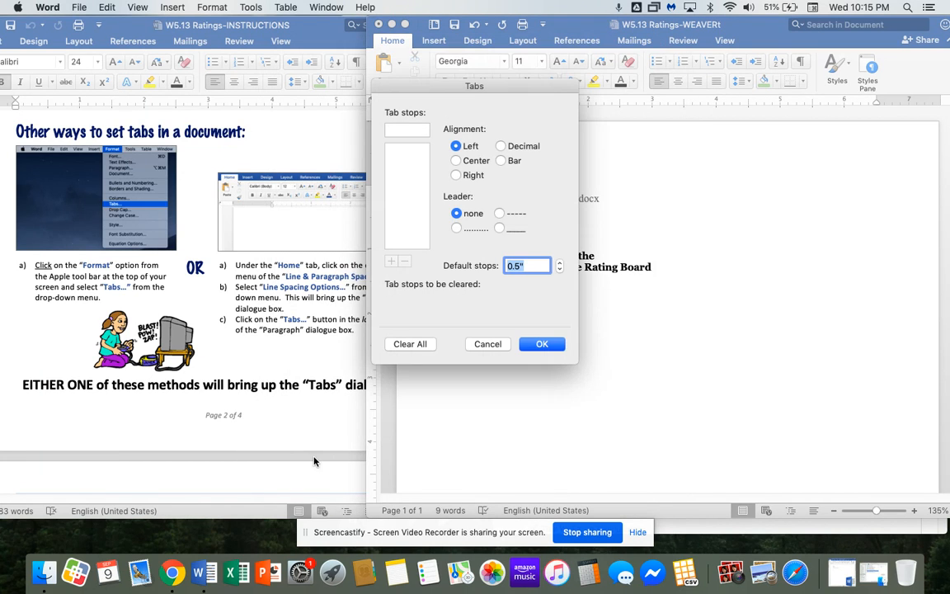
{"action": "left_click_drag", "start_coordinate": [469, 87], "coordinate": [767, 148]}
{"action": "key", "text": "Escape"}
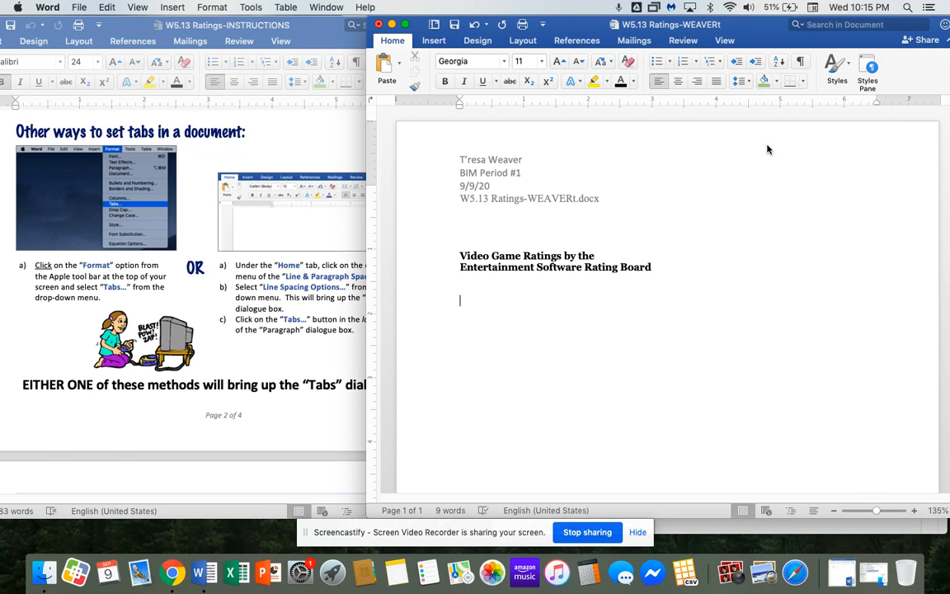
{"action": "left_click", "coordinate": [750, 82]}
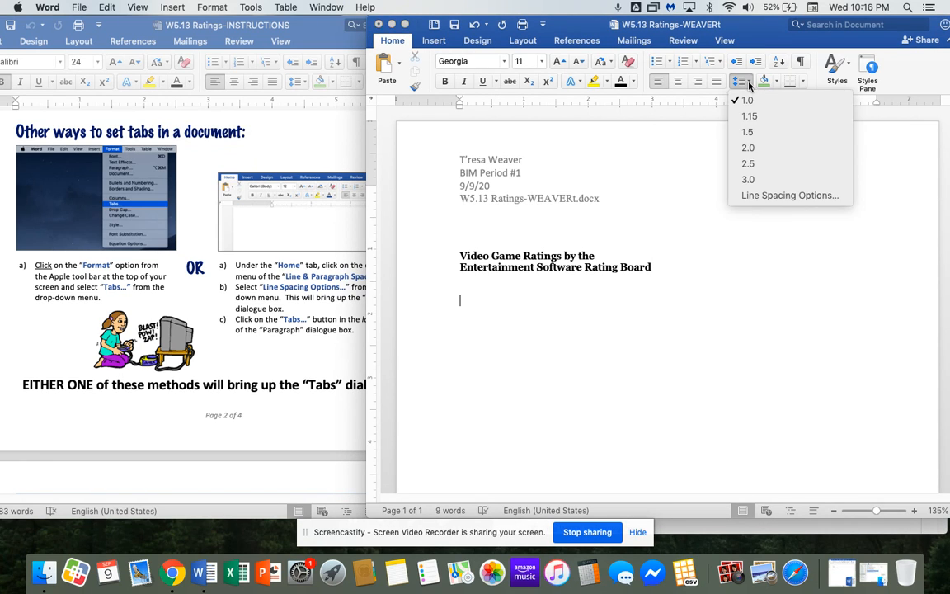
{"action": "left_click", "coordinate": [765, 196]}
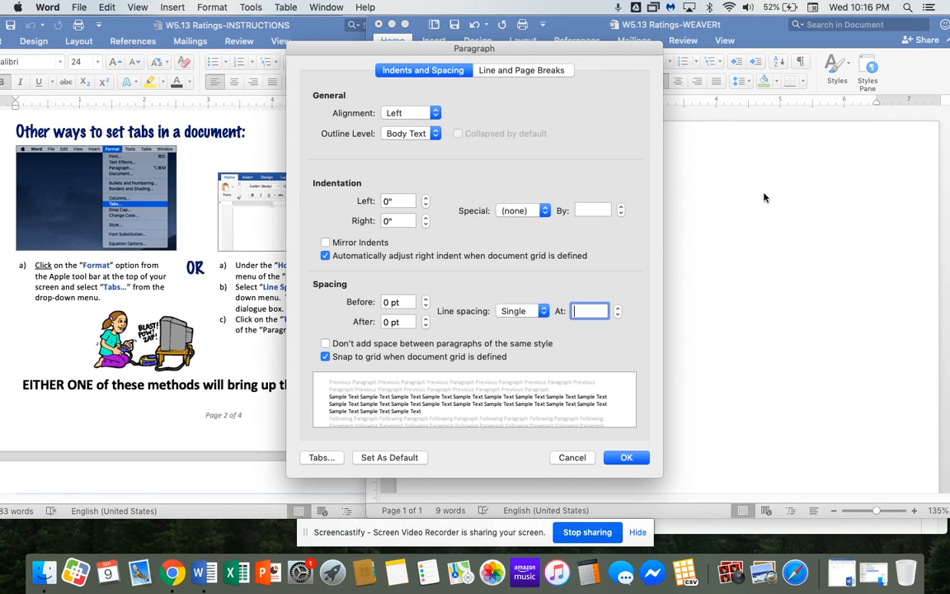
{"action": "left_click", "coordinate": [320, 457]}
{"action": "left_click_drag", "start_coordinate": [501, 85], "coordinate": [821, 128]}
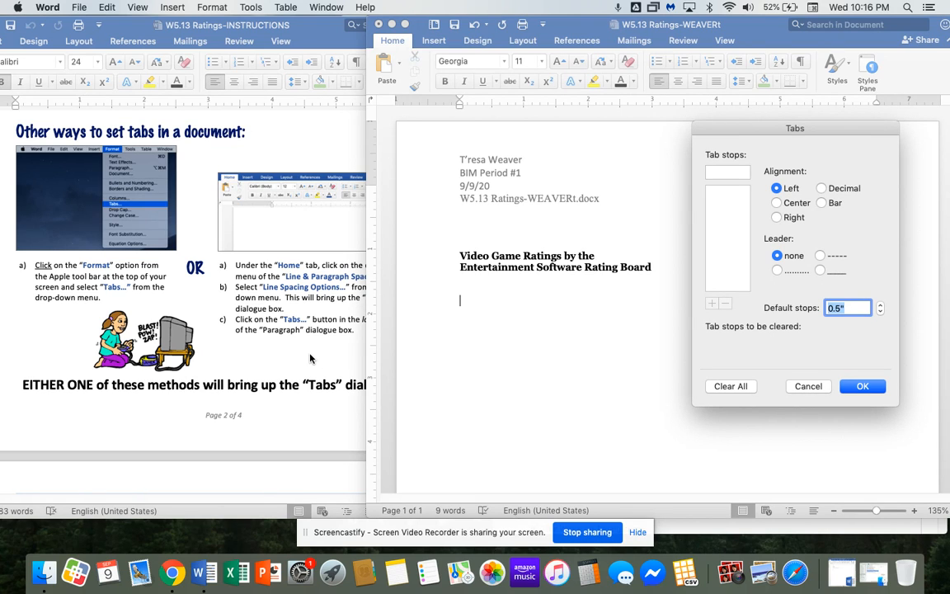
{"action": "left_click", "coordinate": [824, 387]}
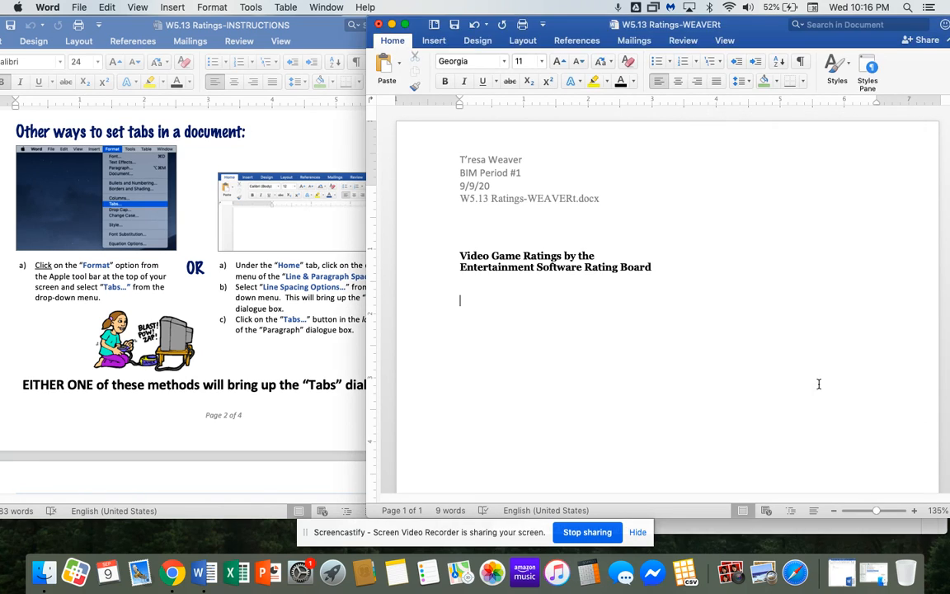
{"action": "scroll", "coordinate": [264, 337], "scroll_direction": "down", "scroll_amount": 8}
{"action": "scroll", "coordinate": [294, 379], "scroll_direction": "down", "scroll_amount": 3}
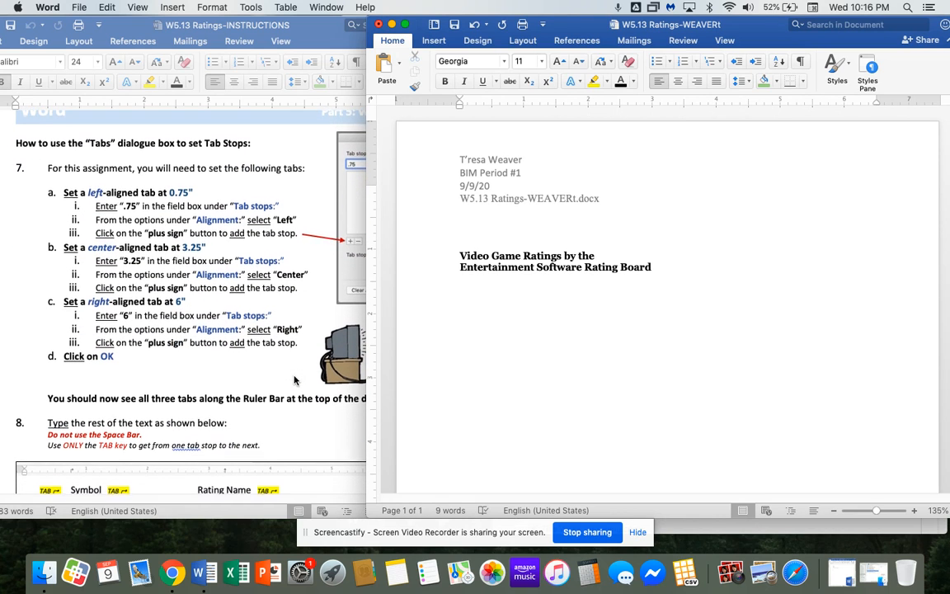
{"action": "left_click", "coordinate": [740, 81]}
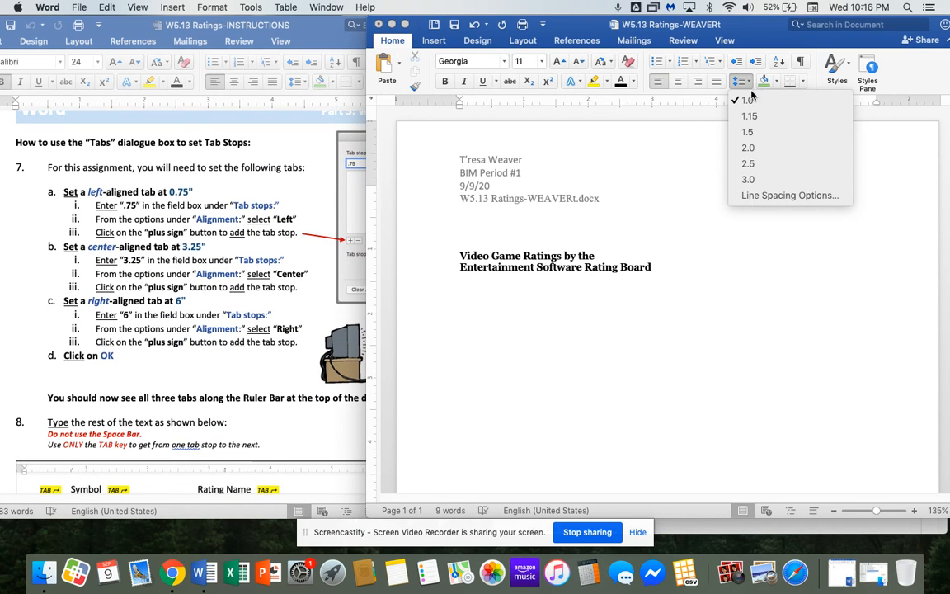
{"action": "left_click", "coordinate": [764, 196]}
{"action": "left_click", "coordinate": [323, 457]}
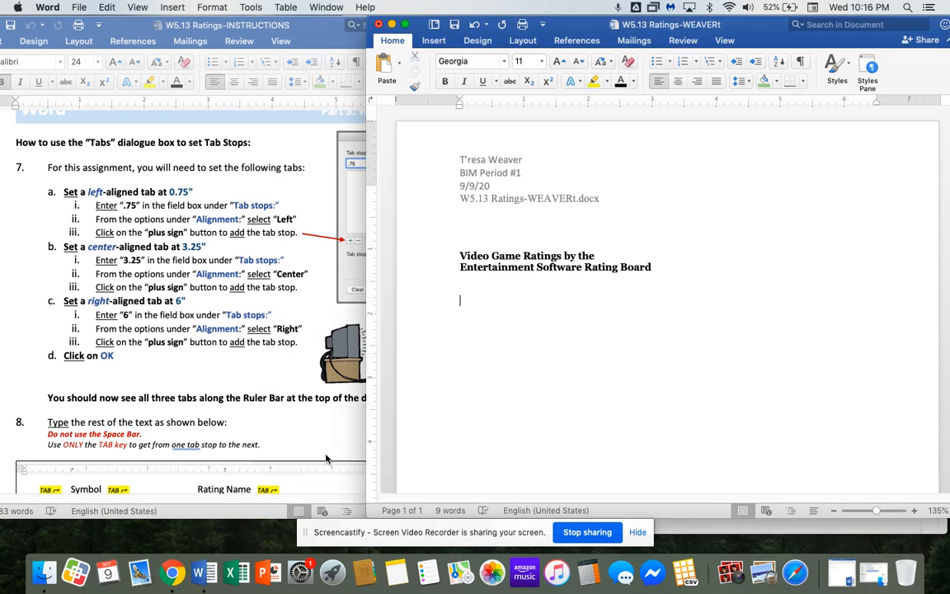
{"action": "left_click_drag", "start_coordinate": [435, 76], "coordinate": [785, 115]}
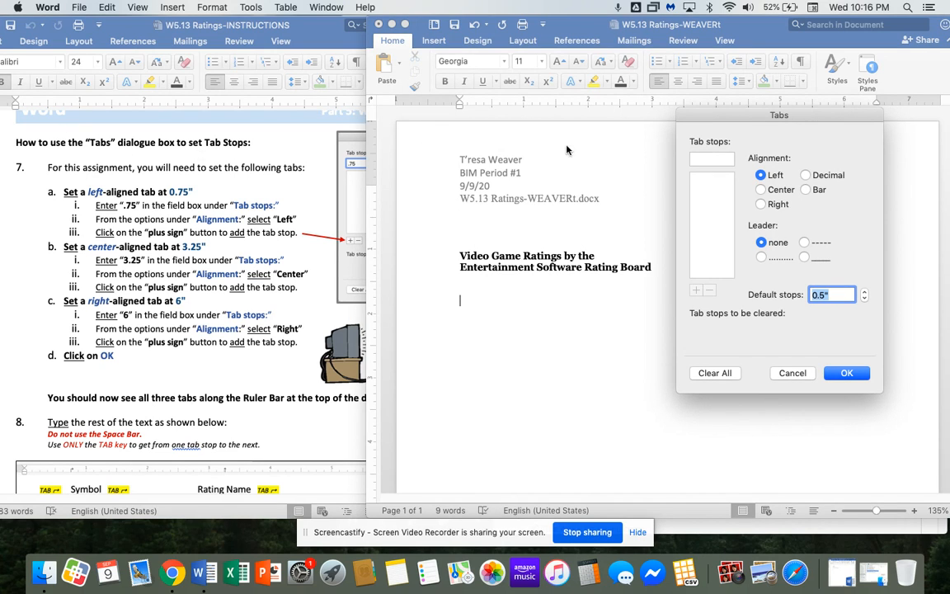
{"action": "left_click_drag", "start_coordinate": [707, 122], "coordinate": [727, 140]}
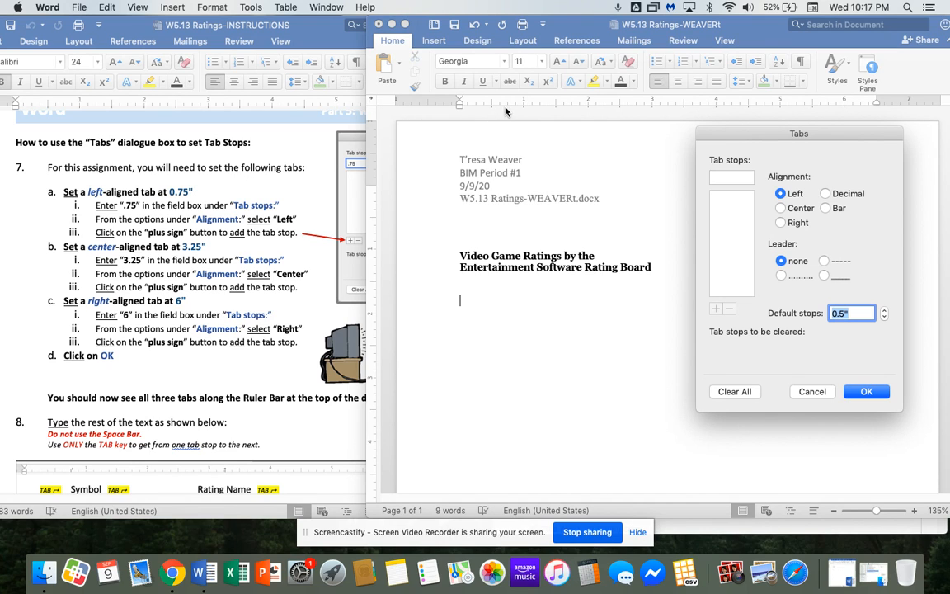
{"action": "left_click", "coordinate": [811, 392]}
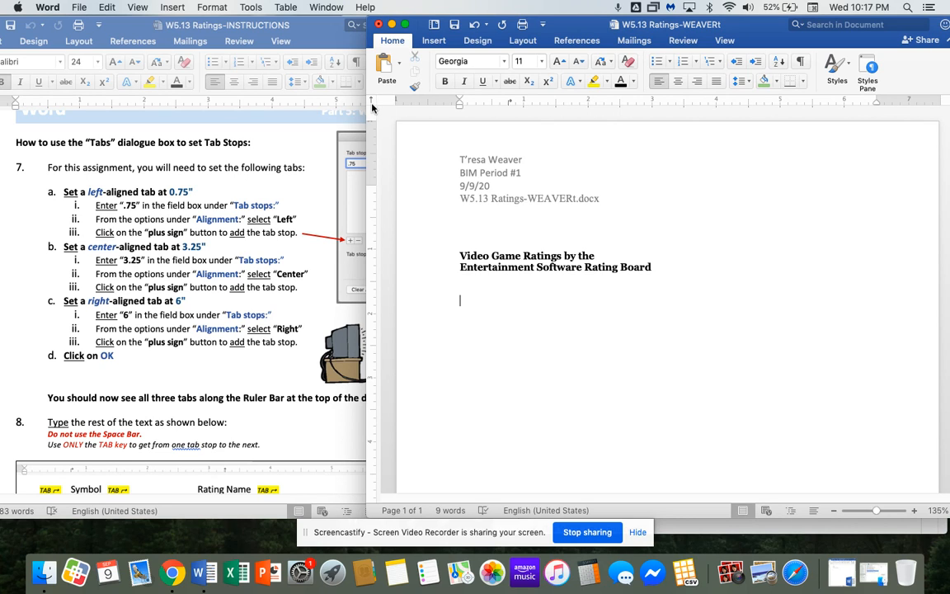
{"action": "left_click", "coordinate": [668, 105]}
{"action": "left_click_drag", "start_coordinate": [843, 102], "coordinate": [842, 135]}
{"action": "left_click_drag", "start_coordinate": [668, 105], "coordinate": [664, 152]}
{"action": "left_click_drag", "start_coordinate": [509, 102], "coordinate": [468, 131]}
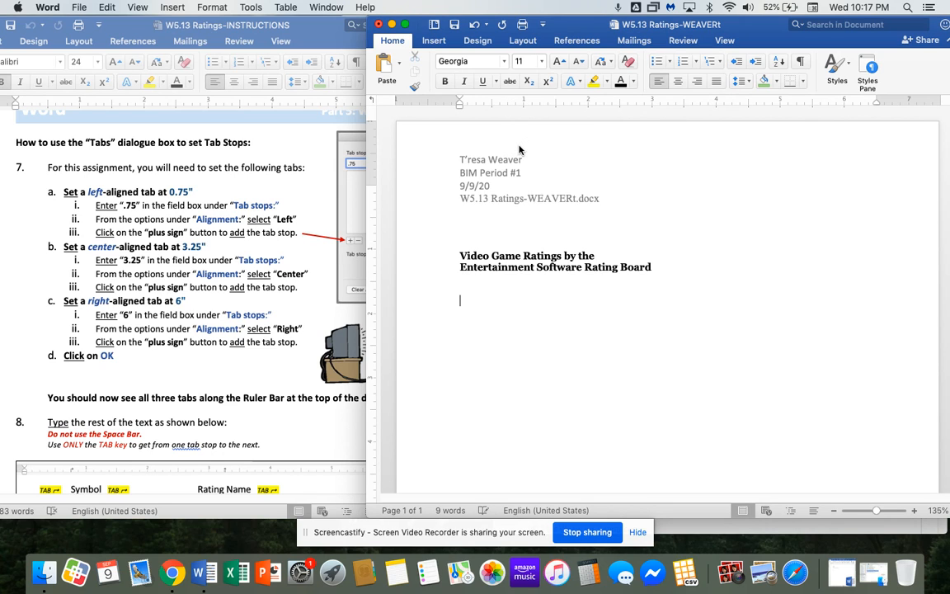
Open the Tabs dialog from the paragraph settings and place it beside the page.
{"action": "left_click", "coordinate": [748, 81]}
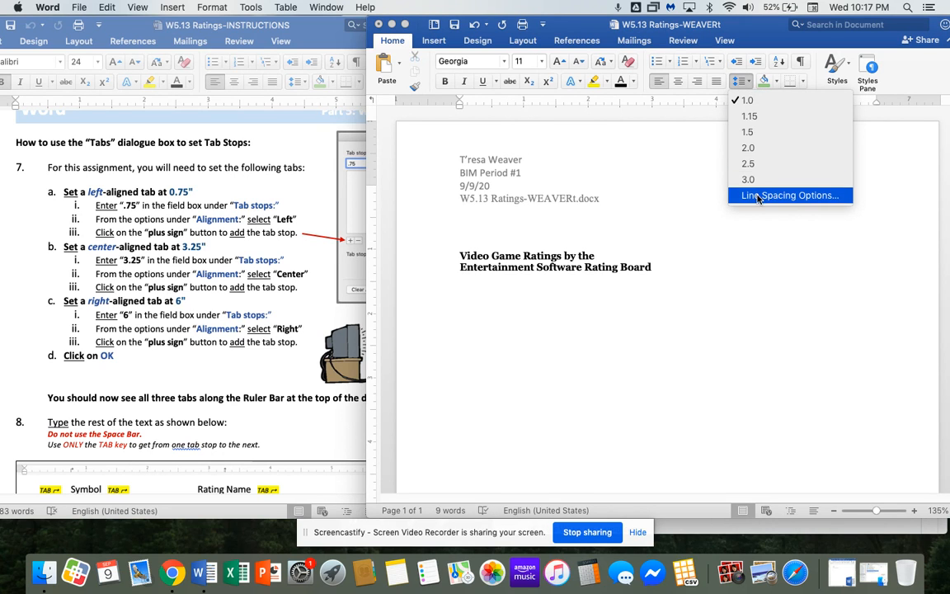
{"action": "left_click", "coordinate": [685, 192]}
{"action": "left_click", "coordinate": [318, 456]}
{"action": "left_click_drag", "start_coordinate": [468, 87], "coordinate": [794, 131]}
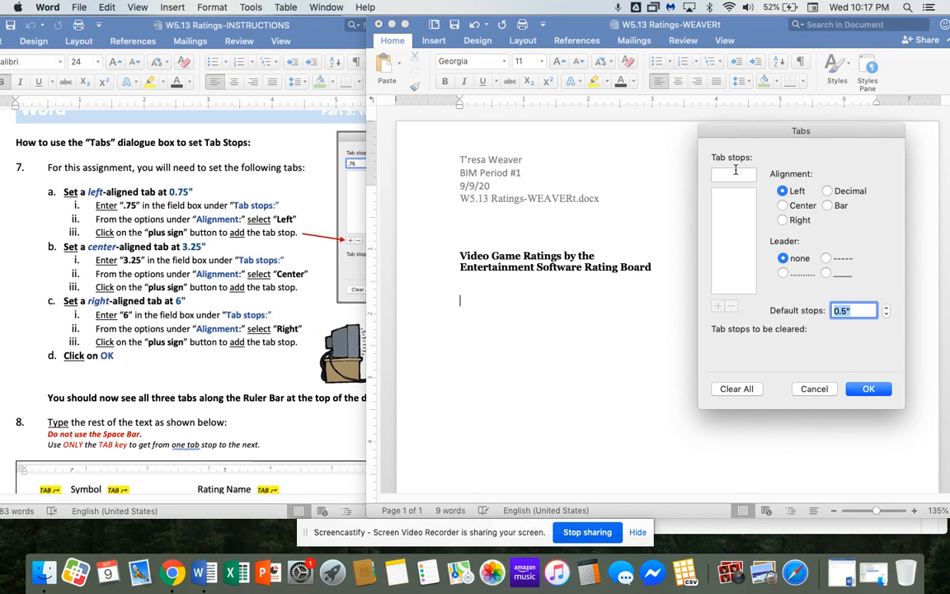
{"action": "mouse_move", "coordinate": [755, 133]}
{"action": "left_mouse_down"}
{"action": "mouse_move", "coordinate": [749, 116]}
{"action": "mouse_move", "coordinate": [748, 126]}
{"action": "left_mouse_up"}
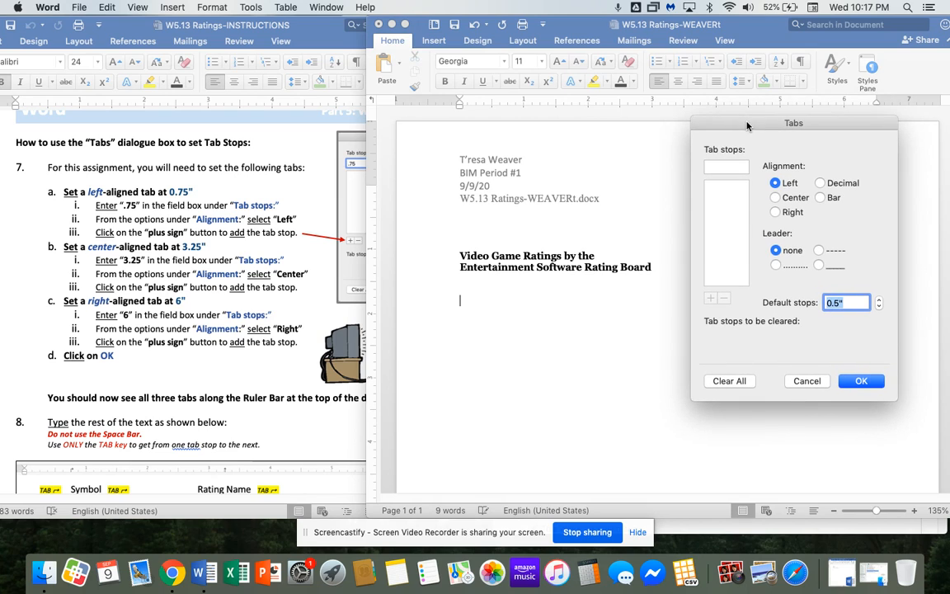
Add a 0.75" left tab stop and enter 3.25 as the next position.
{"action": "left_click", "coordinate": [728, 166]}
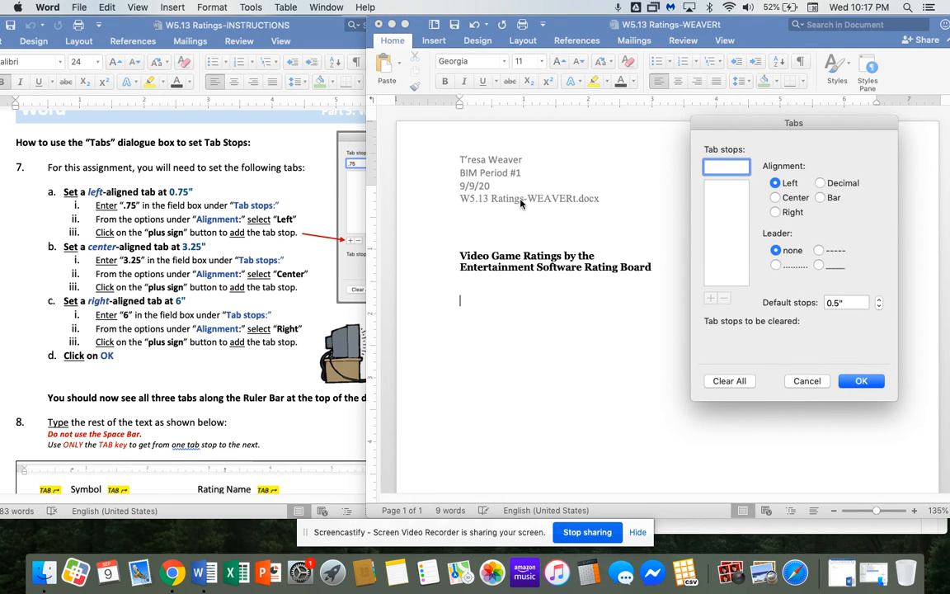
{"action": "type", "text": ".75"}
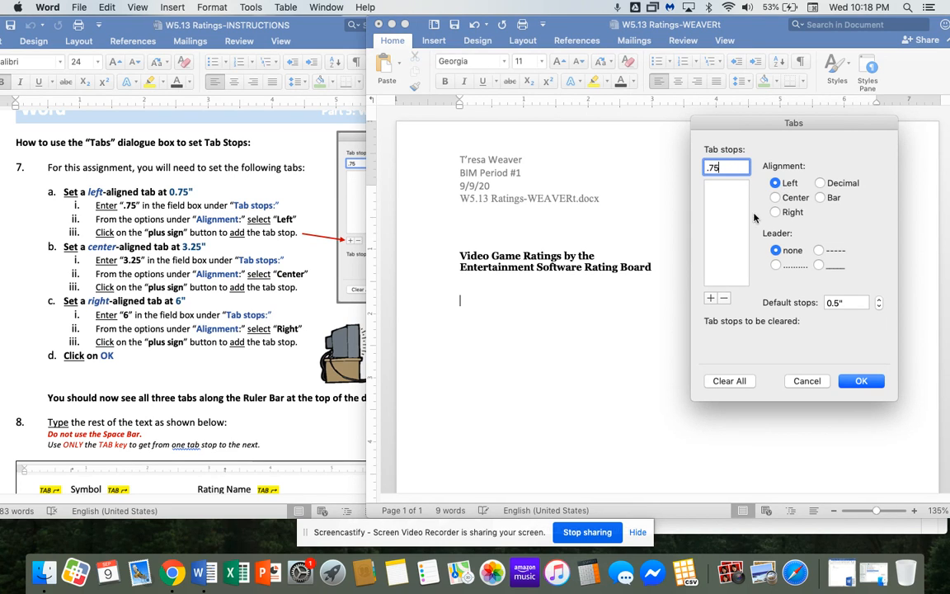
{"action": "left_click", "coordinate": [710, 301]}
{"action": "type", "text": "3.25"}
Add the 3.25" center tab stop and the 6" right tab stop.
{"action": "left_click", "coordinate": [775, 198]}
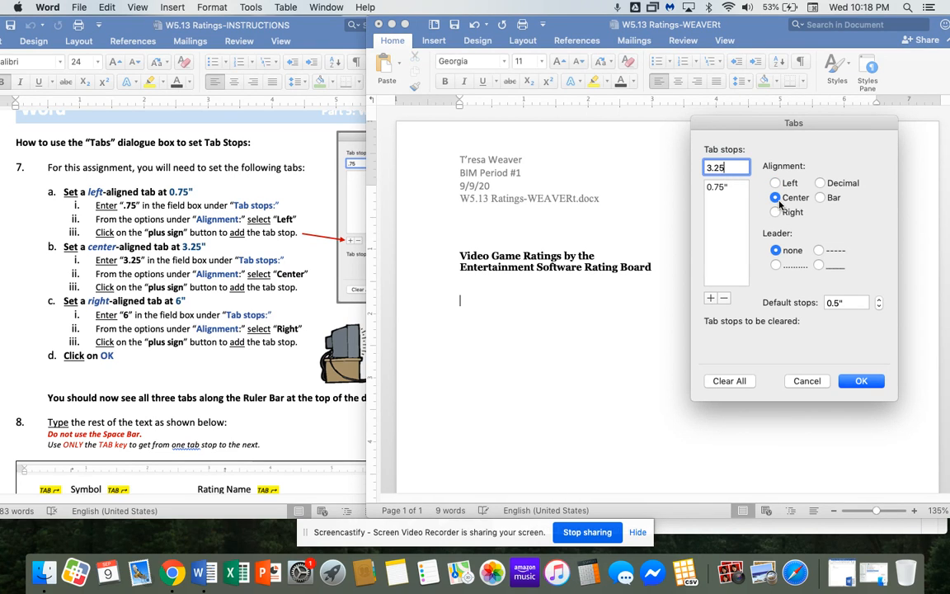
{"action": "left_click", "coordinate": [710, 299]}
{"action": "type", "text": "6"}
{"action": "key", "text": "BackSpace"}
{"action": "left_click", "coordinate": [775, 212]}
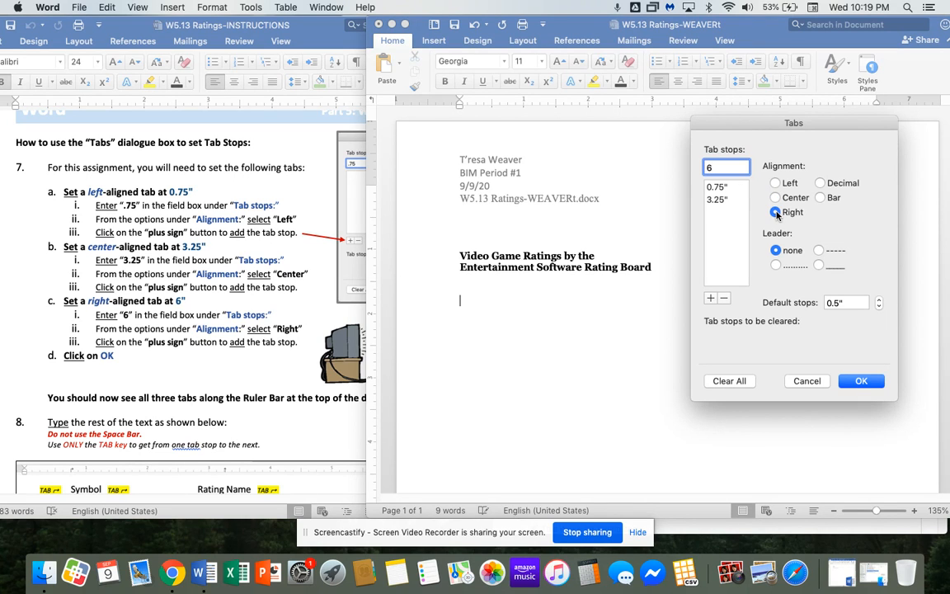
{"action": "left_click", "coordinate": [711, 299]}
Verify the left, center and right alignments of the three stops and apply them.
{"action": "left_click", "coordinate": [717, 188]}
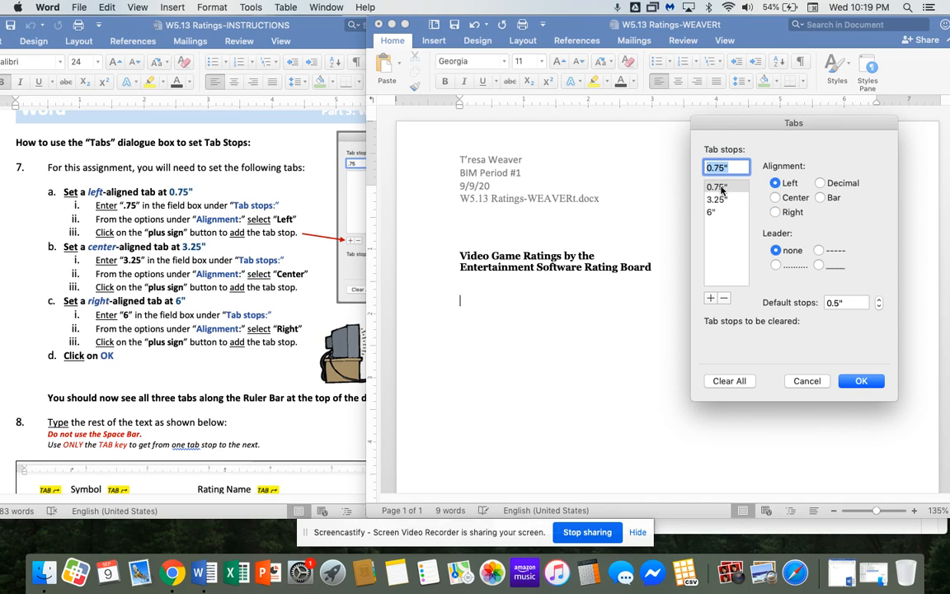
{"action": "left_click", "coordinate": [716, 199]}
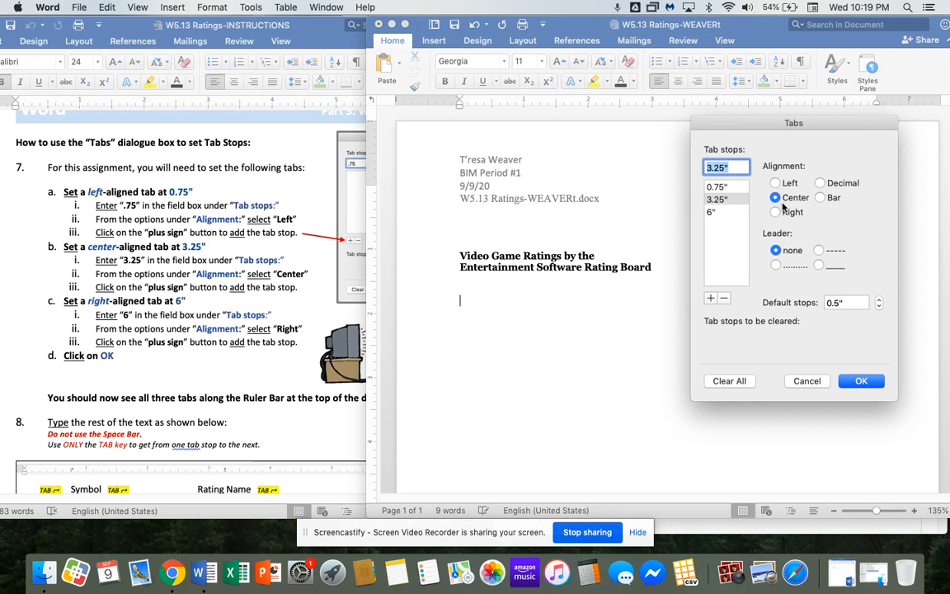
{"action": "left_click", "coordinate": [730, 213]}
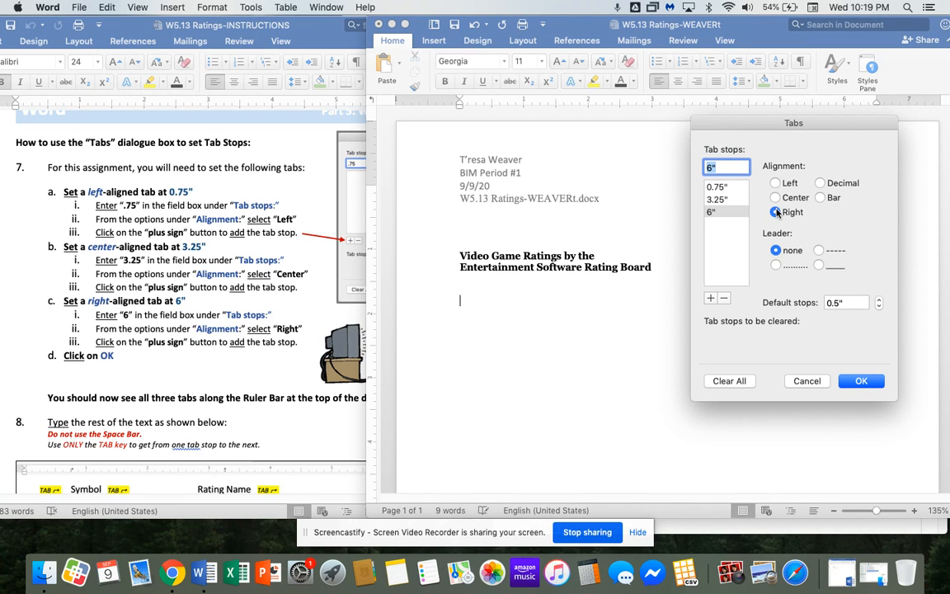
{"action": "left_click", "coordinate": [870, 380]}
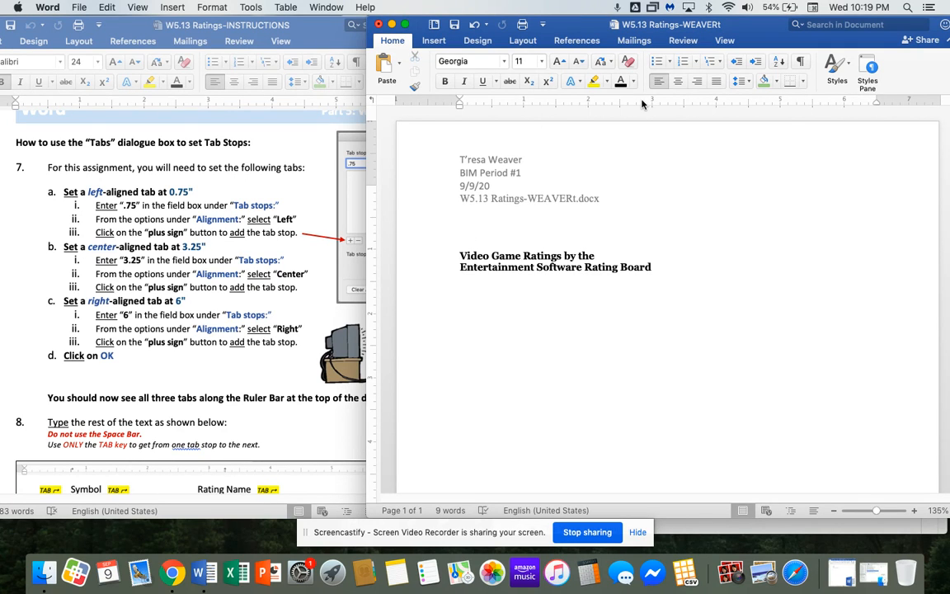
Test the tab stops on the blank line and add a ruler tab stop near 1 inch.
{"action": "key", "text": "Tab"}
{"action": "scroll", "coordinate": [396, 220], "scroll_direction": "down", "scroll_amount": 5}
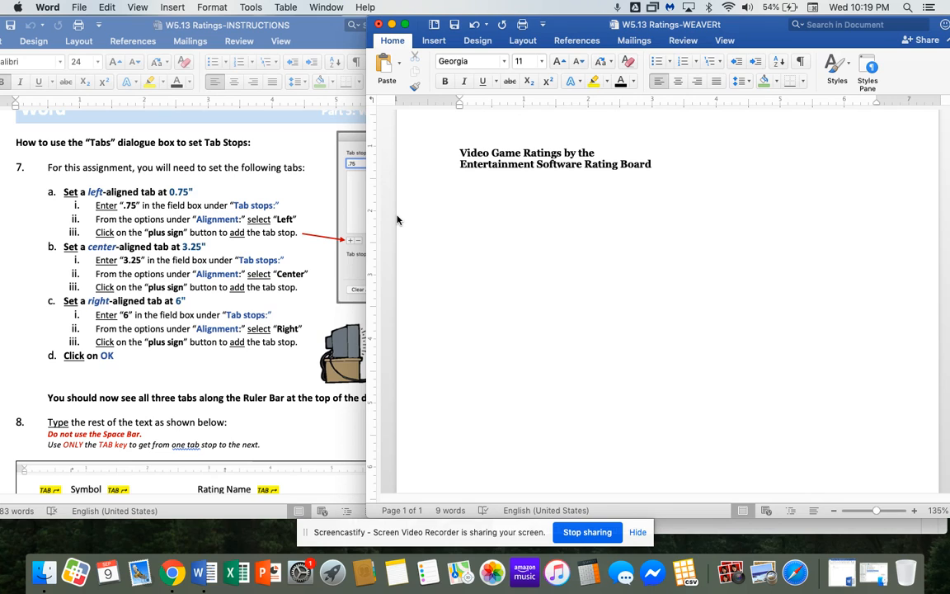
{"action": "key", "text": "Tab"}
{"action": "key", "text": "Tab"}
{"action": "key", "text": "Tab"}
{"action": "key", "text": "Tab"}
{"action": "key", "text": "Tab"}
{"action": "key", "text": "BackSpace"}
{"action": "key", "text": "BackSpace"}
{"action": "key", "text": "BackSpace"}
{"action": "key", "text": "BackSpace"}
{"action": "key", "text": "BackSpace"}
{"action": "key", "text": "BackSpace"}
{"action": "left_click", "coordinate": [525, 102]}
{"action": "mouse_move", "coordinate": [525, 102]}
{"action": "left_mouse_down"}
{"action": "mouse_move", "coordinate": [456, 103]}
{"action": "mouse_move", "coordinate": [510, 102]}
{"action": "left_mouse_up"}
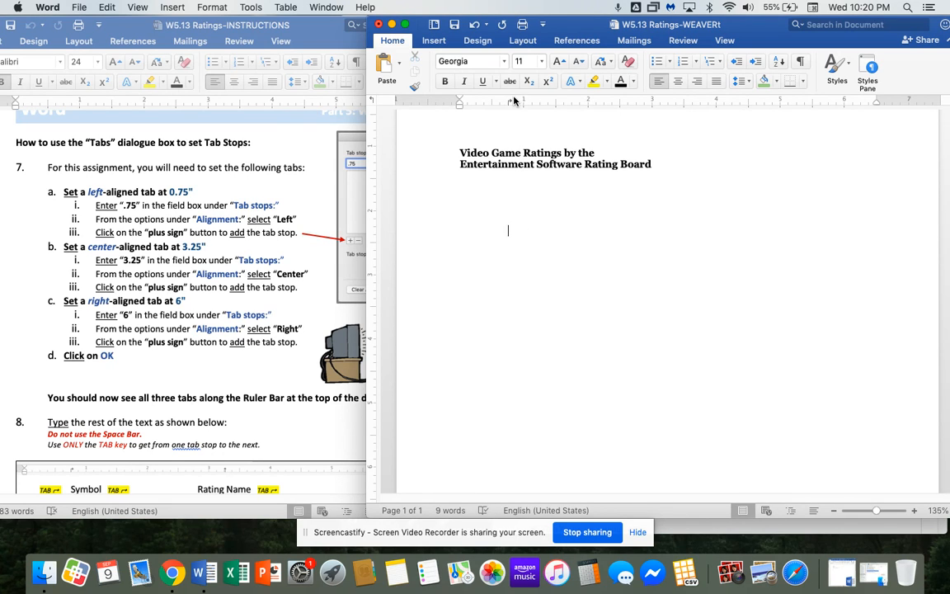
Delete the stray tabbed lines, leaving one empty line below the title.
{"action": "left_click_drag", "start_coordinate": [413, 223], "coordinate": [420, 254]}
{"action": "key", "text": "BackSpace"}
{"action": "key", "text": "BackSpace"}
{"action": "key", "text": "BackSpace"}
{"action": "key", "text": "Return"}
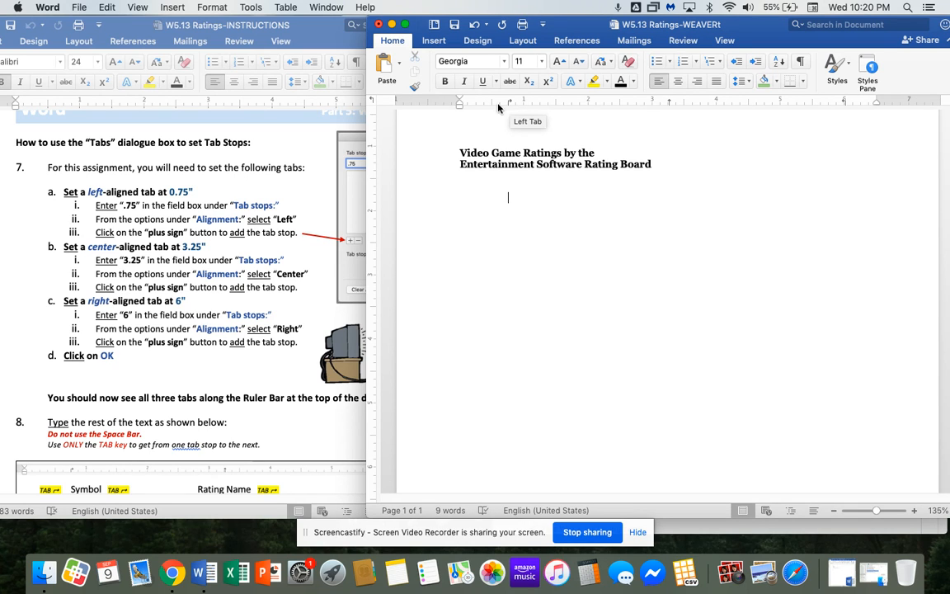
Scroll the instructions to the ratings table and rearrange the two document windows.
{"action": "scroll", "coordinate": [106, 235], "scroll_direction": "down", "scroll_amount": 4}
{"action": "scroll", "coordinate": [114, 263], "scroll_direction": "down", "scroll_amount": 3}
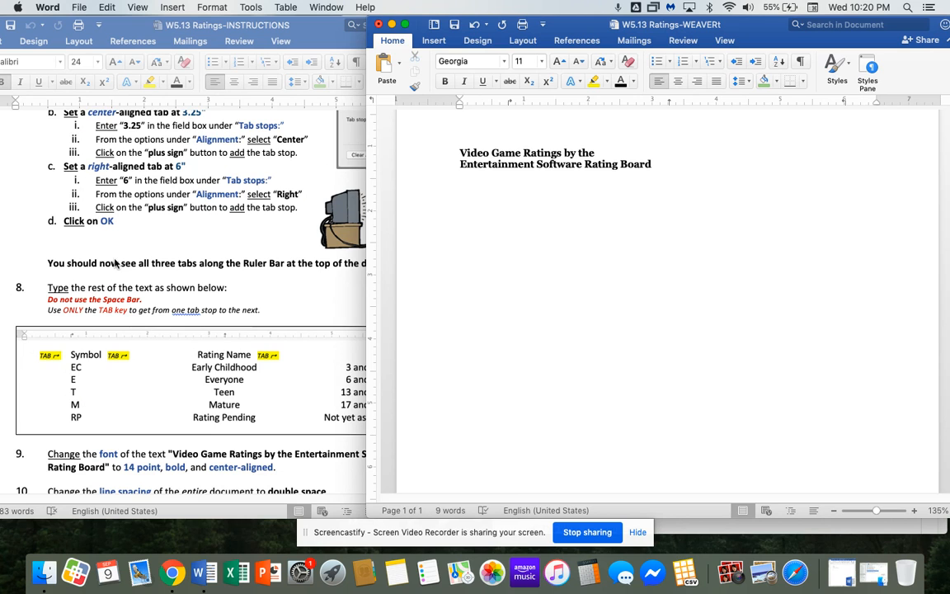
{"action": "left_click_drag", "start_coordinate": [519, 28], "coordinate": [536, 27]}
{"action": "left_click_drag", "start_coordinate": [294, 29], "coordinate": [263, 30]}
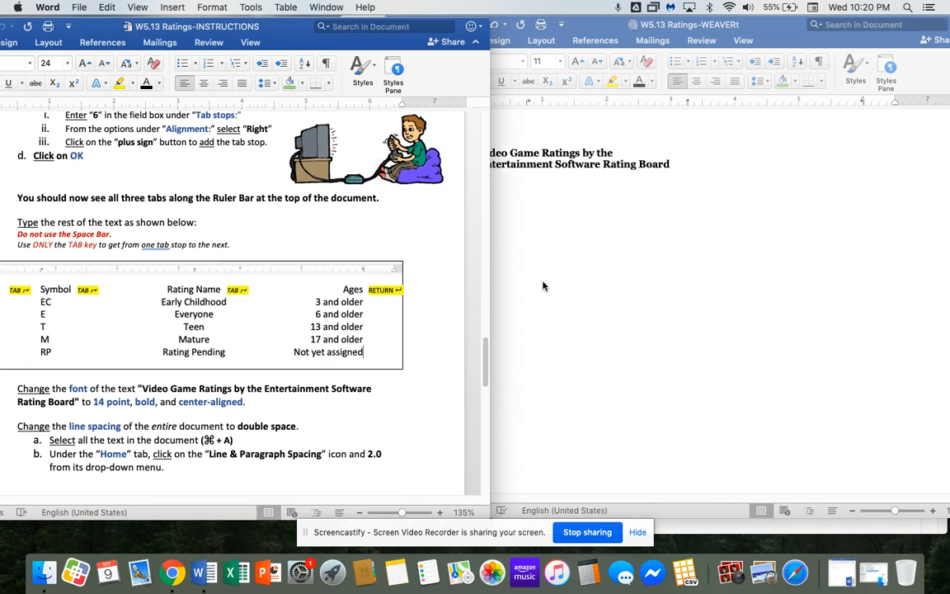
Type the tab-separated headings Symbol, Rating Name and Ages on the line below the title.
{"action": "left_click", "coordinate": [491, 258]}
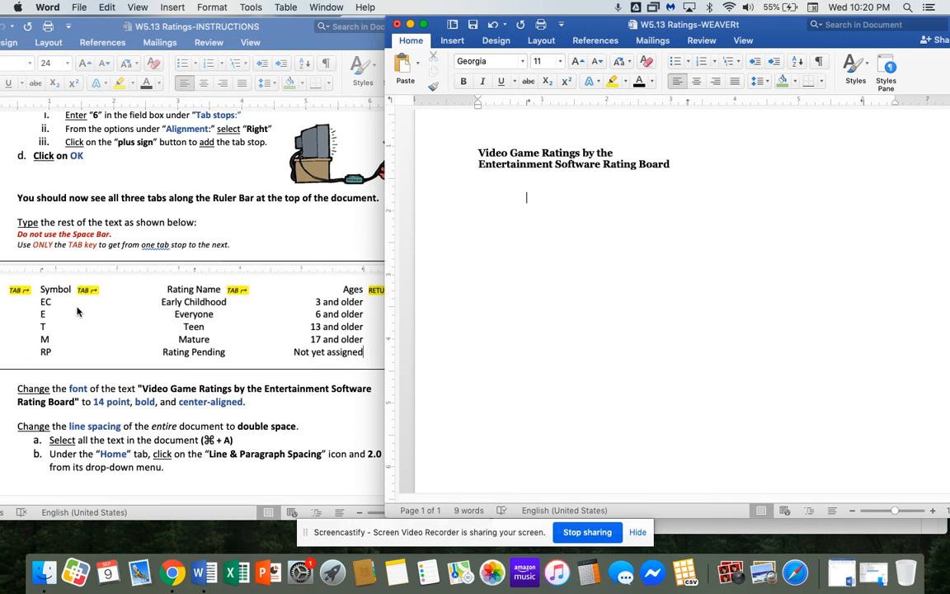
{"action": "mouse_move", "coordinate": [245, 34]}
{"action": "left_mouse_down"}
{"action": "mouse_move", "coordinate": [275, 35]}
{"action": "mouse_move", "coordinate": [256, 35]}
{"action": "left_mouse_up"}
{"action": "left_click", "coordinate": [523, 225]}
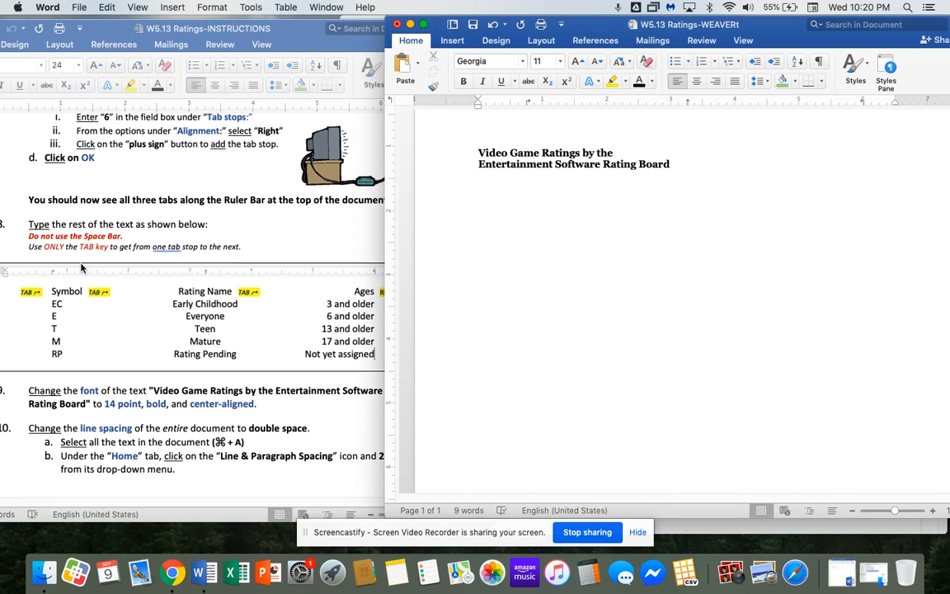
{"action": "type", "text": "Symbol."}
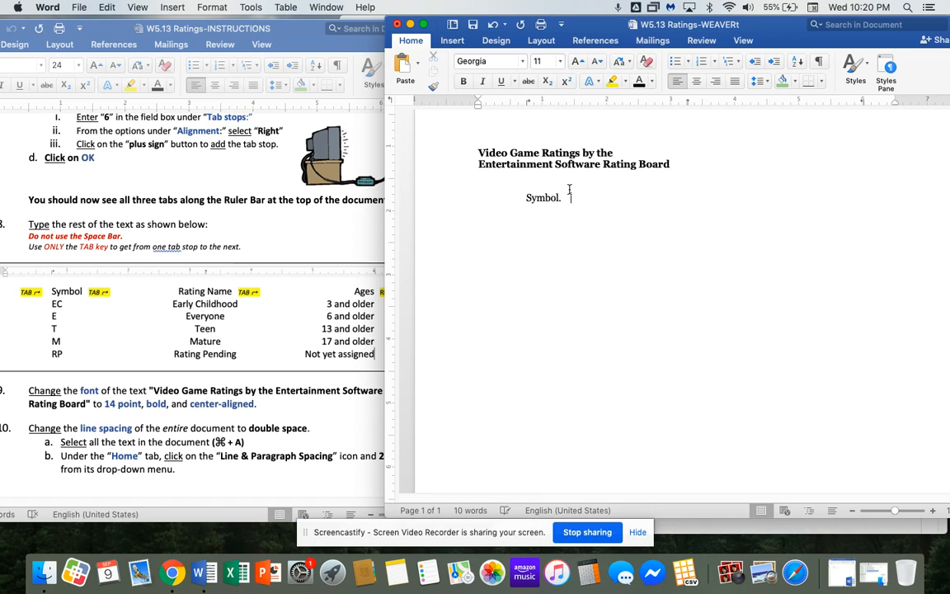
{"action": "key", "text": "BackSpace"}
{"action": "key", "text": "Tab"}
{"action": "type", "text": "Rating NAm"}
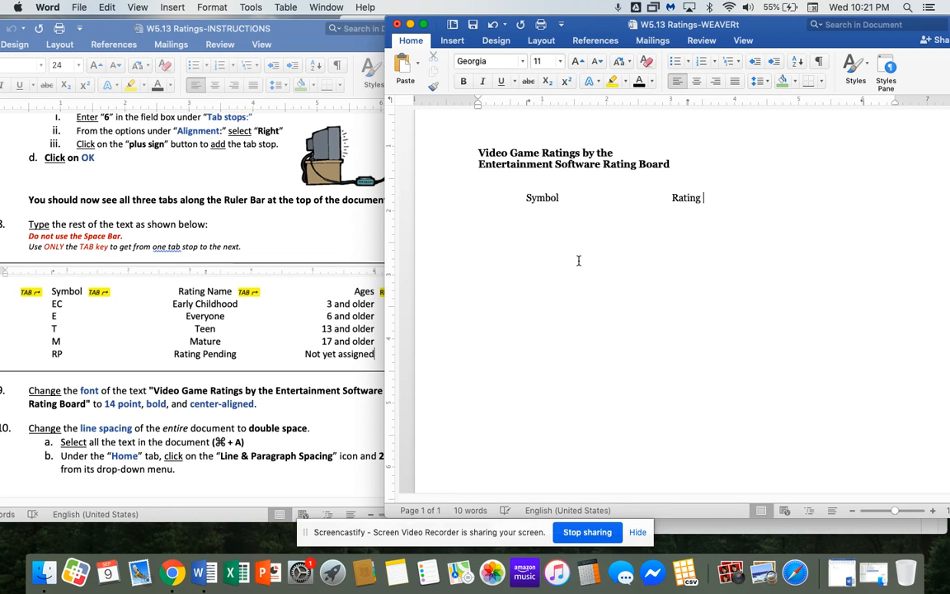
{"action": "key", "text": "BackSpace"}
{"action": "key", "text": "BackSpace"}
{"action": "type", "text": "ame"}
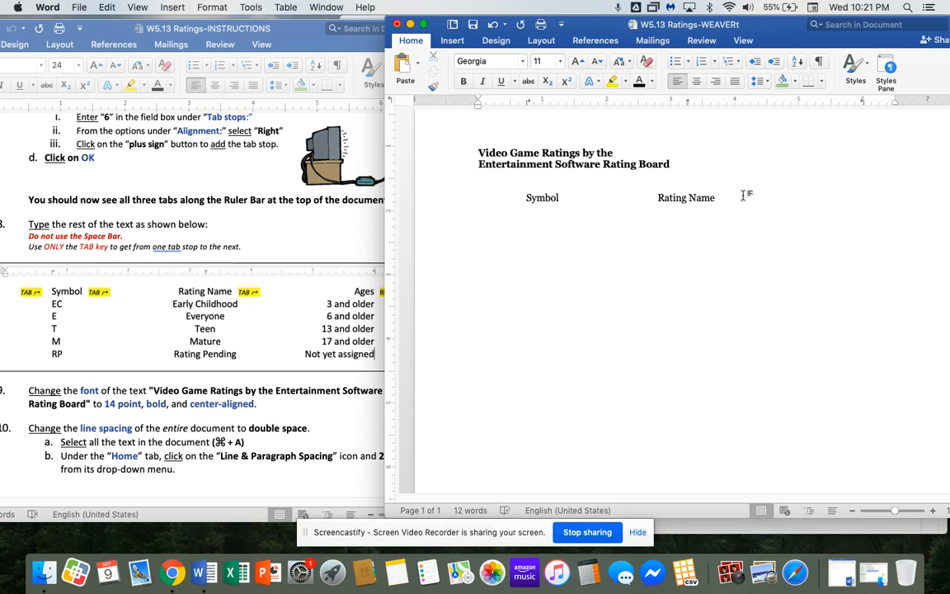
{"action": "key", "text": "Tab"}
{"action": "type", "text": "Ages"}
{"action": "left_click_drag", "start_coordinate": [385, 238], "coordinate": [419, 238]}
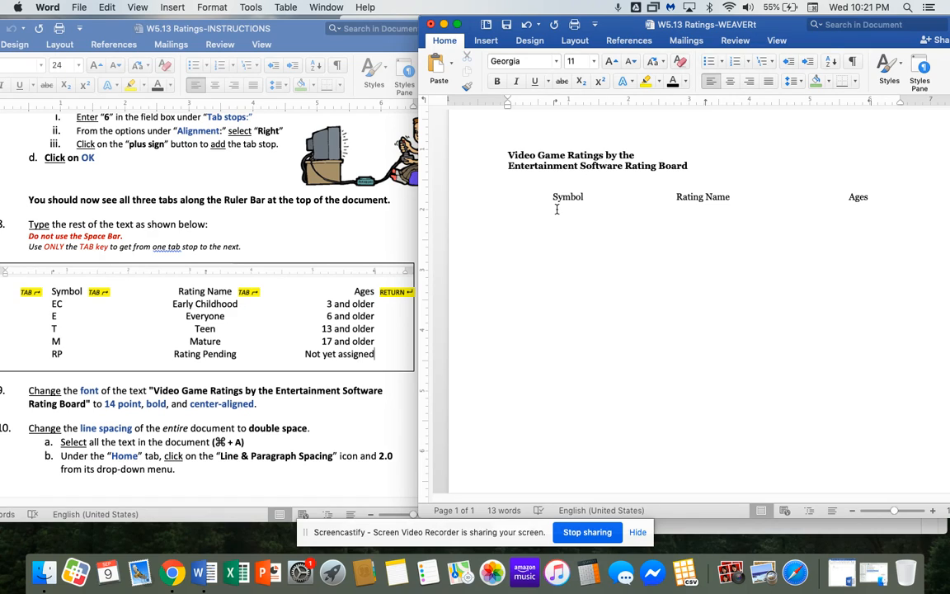
Type the EC (Early Childhood, 3 and older) and E (Everyone, 6 and older) rows.
{"action": "type", "text": "EC\tEarly Childhood"}
{"action": "key", "text": "Tab"}
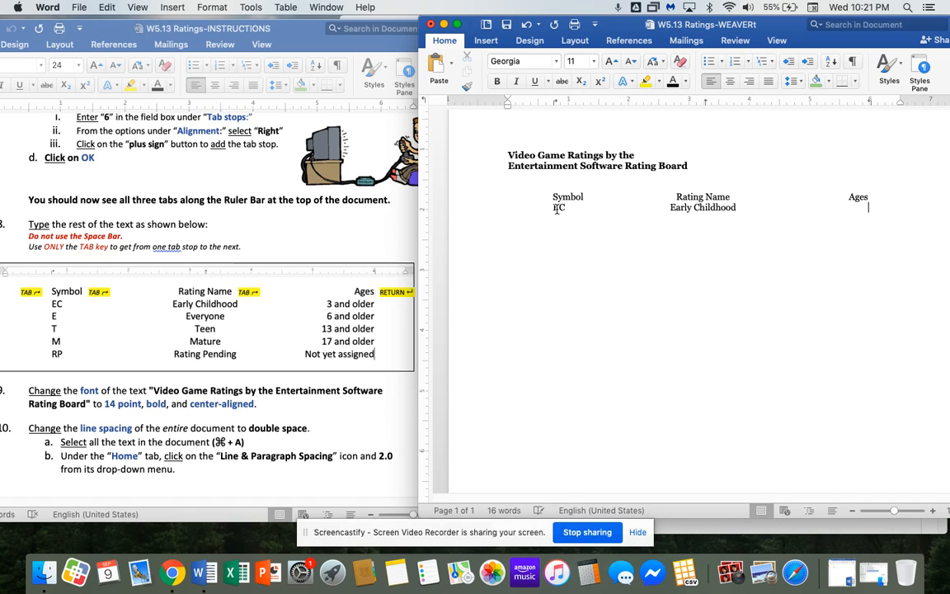
{"action": "type", "text": "3 and older"}
{"action": "key", "text": "Return"}
{"action": "key", "text": "Tab"}
{"action": "type", "text": "E"}
{"action": "key", "text": "Tab"}
{"action": "type", "text": "Everyone"}
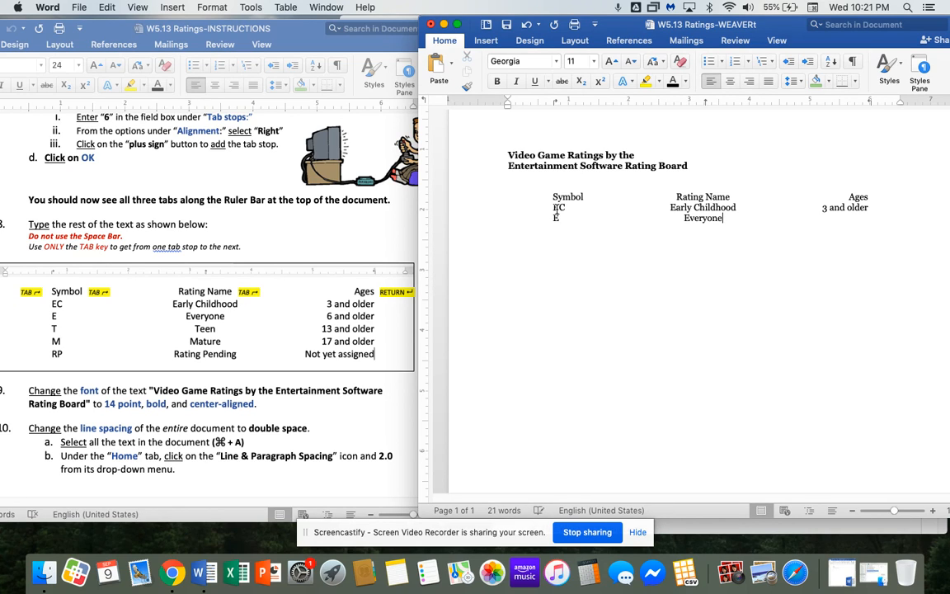
{"action": "key", "text": "Tab"}
{"action": "type", "text": "6 and older"}
Type the T row (13 and older) and the M row (Mature, 17 and older).
{"action": "key", "text": "Tab"}
{"action": "type", "text": "E"}
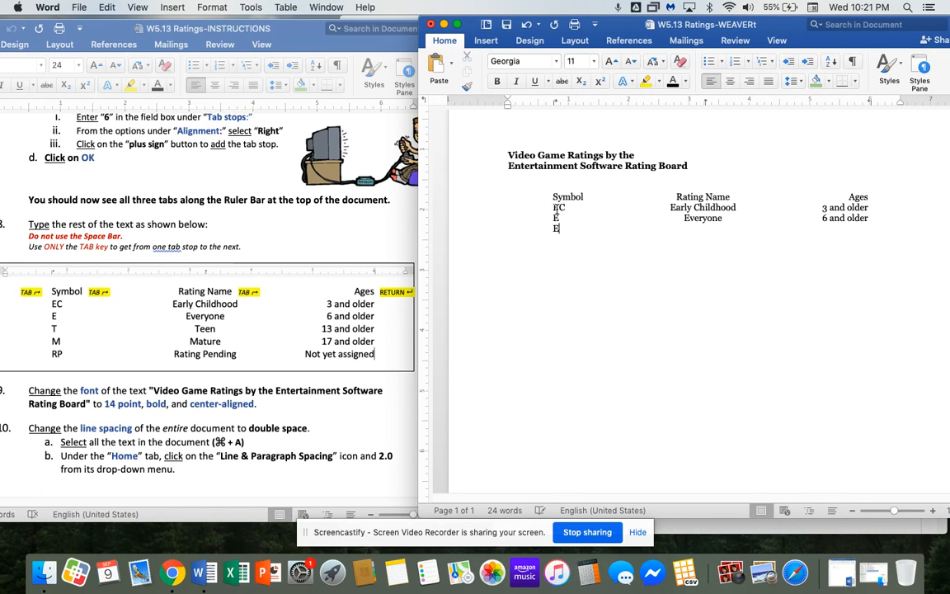
{"action": "key", "text": "BackSpace"}
{"action": "type", "text": "T"}
{"action": "key", "text": "Tab"}
{"action": "type", "text": "Tee"}
{"action": "key", "text": "Tab"}
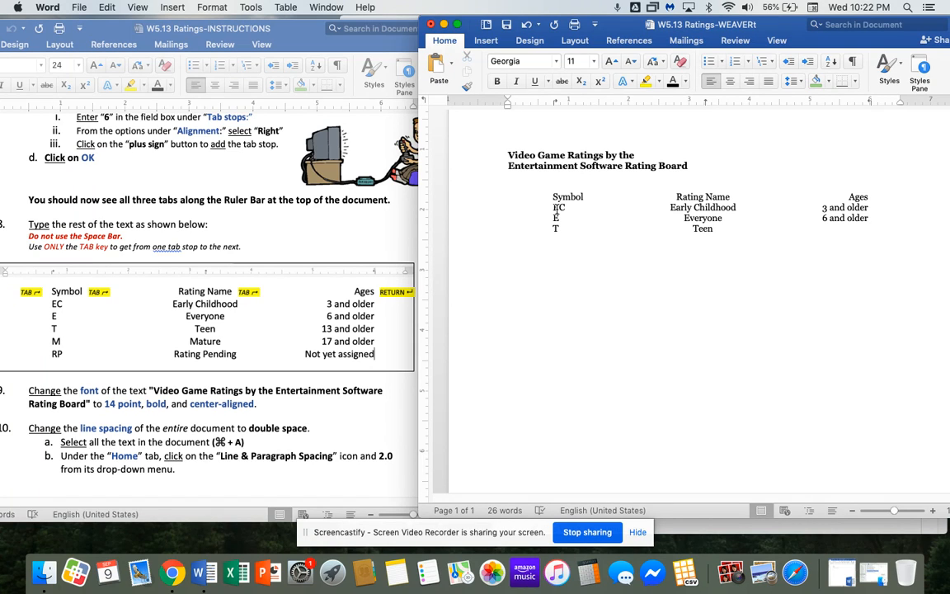
{"action": "type", "text": "13"}
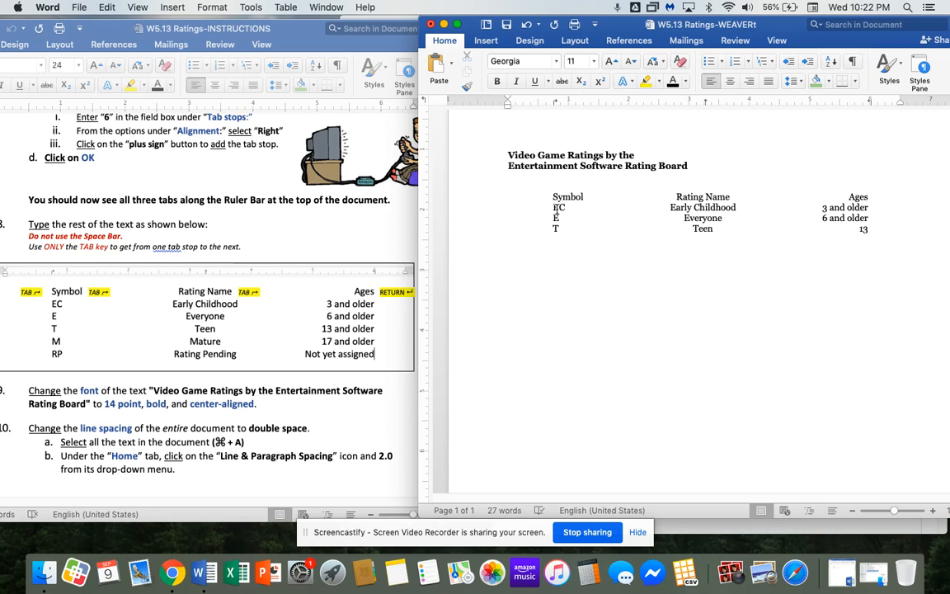
{"action": "type", "text": " and older"}
{"action": "key", "text": "Return"}
{"action": "type", "text": "M"}
{"action": "key", "text": "Tab"}
{"action": "type", "text": "Mature"}
{"action": "key", "text": "Tab"}
{"action": "type", "text": "17 and older"}
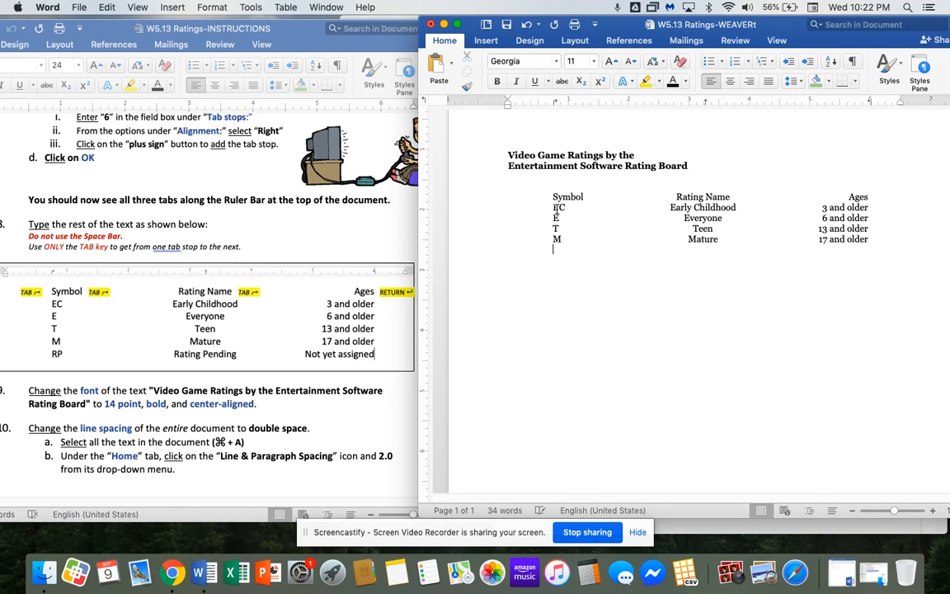
Add the final RP row: Rating Pending, Not yet assigned.
{"action": "key", "text": "Return"}
{"action": "key", "text": "Tab"}
{"action": "type", "text": "RP"}
{"action": "key", "text": "Tab"}
{"action": "type", "text": "Rating Pending"}
{"action": "key", "text": "Tab"}
{"action": "type", "text": "Not yet assigne"}
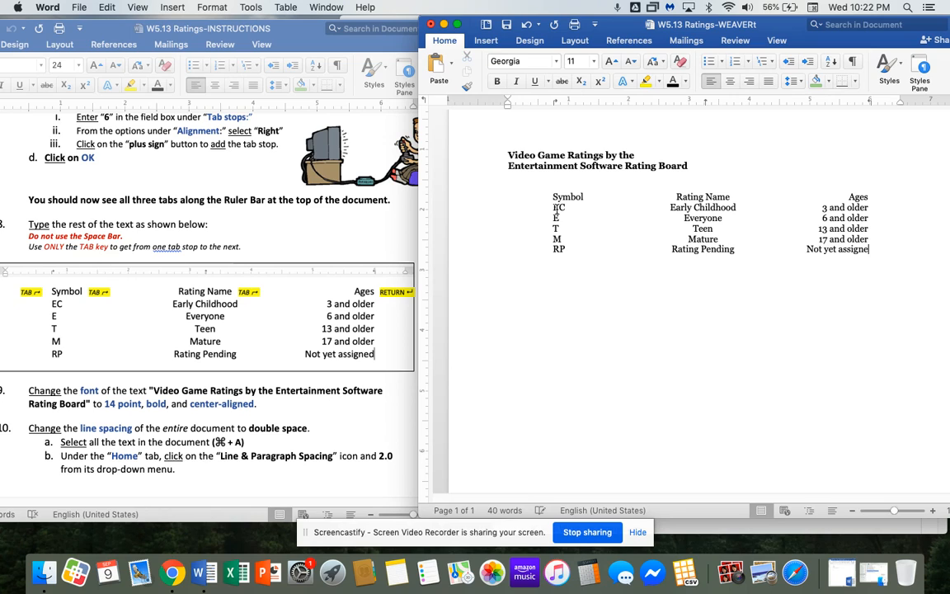
{"action": "type", "text": "d"}
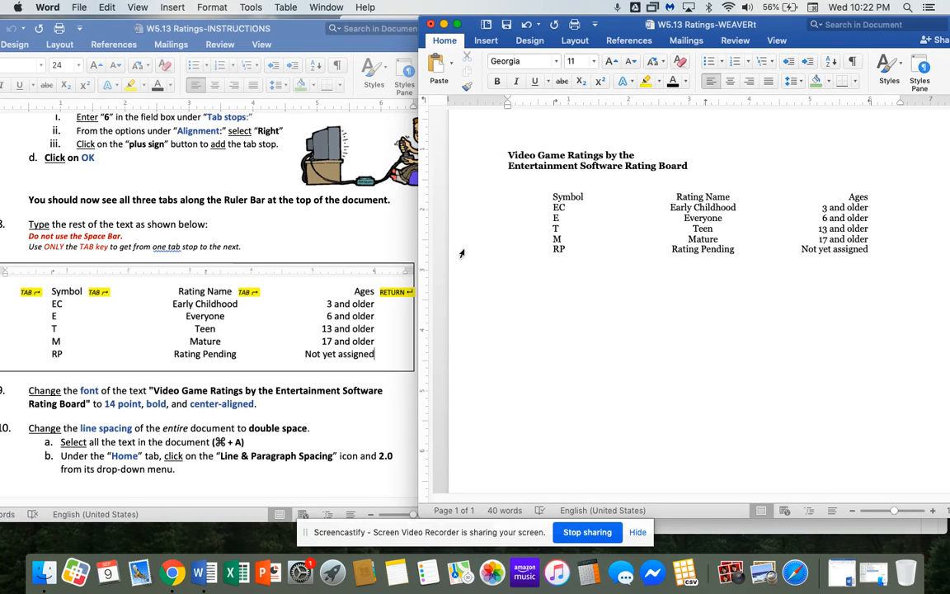
Center both title lines and set them to 14 pt.
{"action": "scroll", "coordinate": [594, 133], "scroll_direction": "up", "scroll_amount": 3}
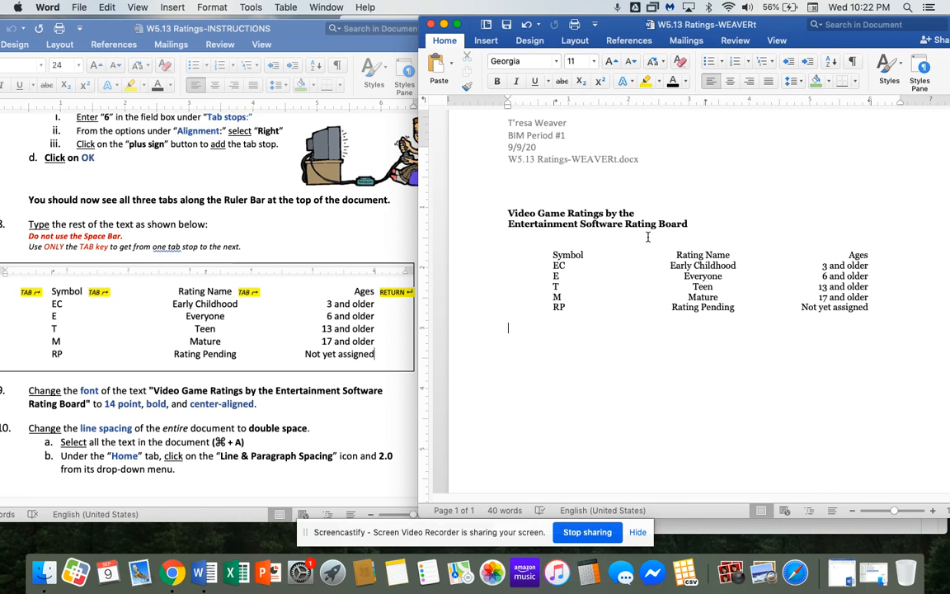
{"action": "left_click_drag", "start_coordinate": [94, 31], "coordinate": [112, 30]}
{"action": "left_click", "coordinate": [550, 364]}
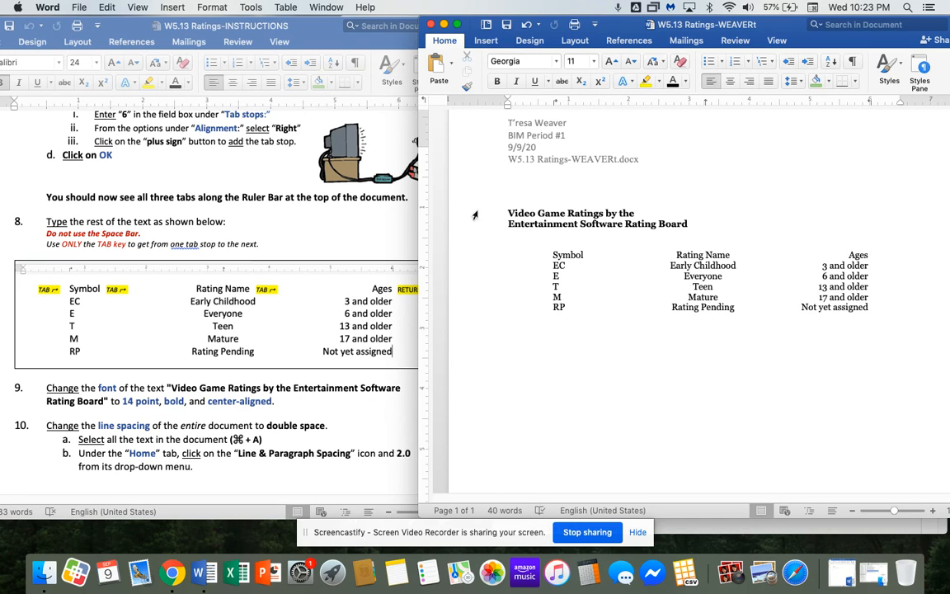
{"action": "left_click_drag", "start_coordinate": [477, 214], "coordinate": [476, 224]}
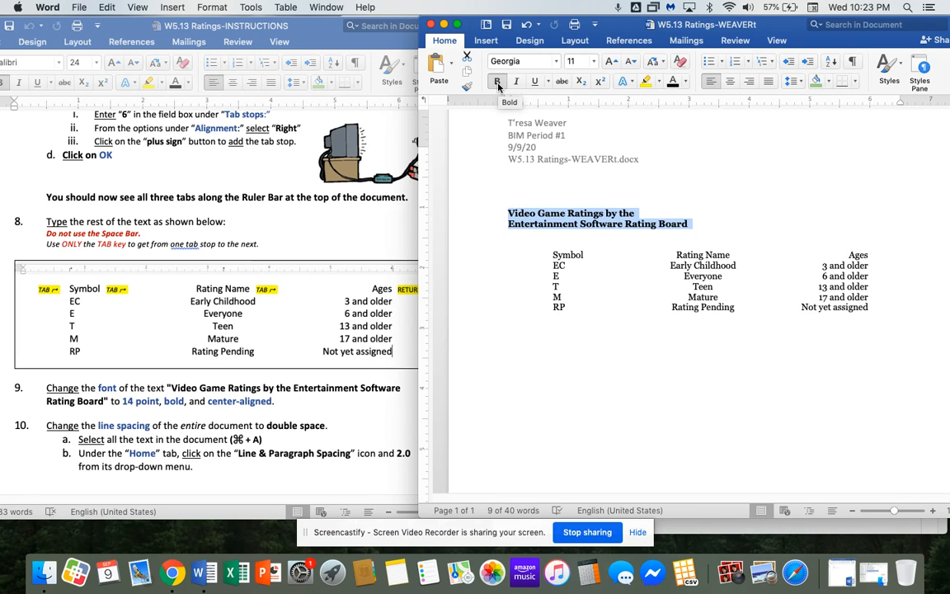
{"action": "left_click", "coordinate": [730, 83]}
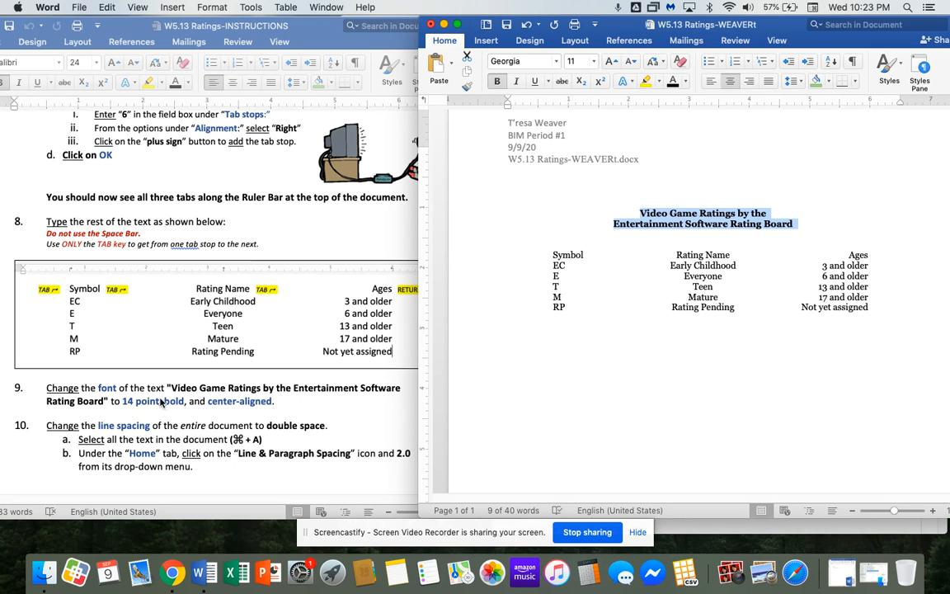
{"action": "left_click", "coordinate": [596, 64]}
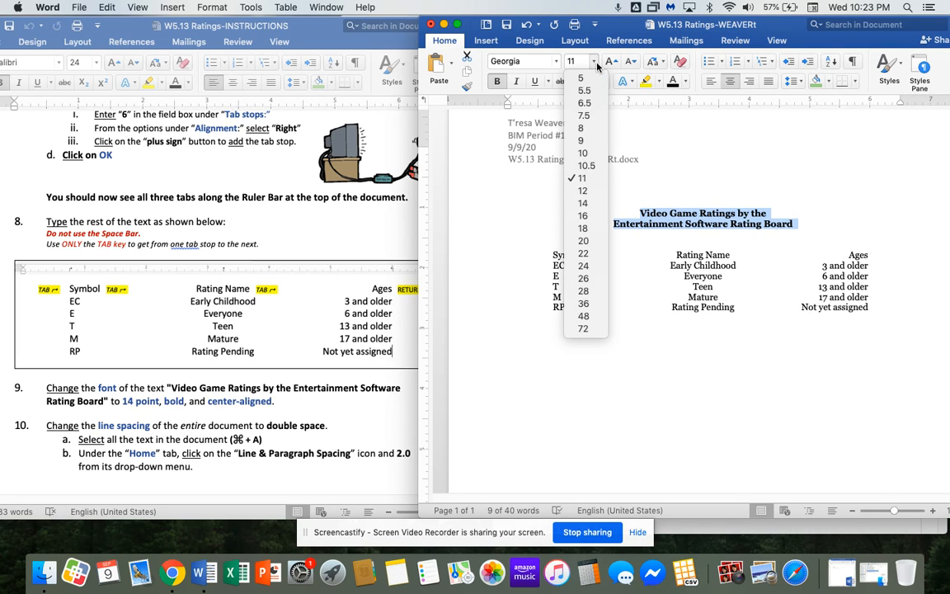
{"action": "left_click", "coordinate": [604, 205]}
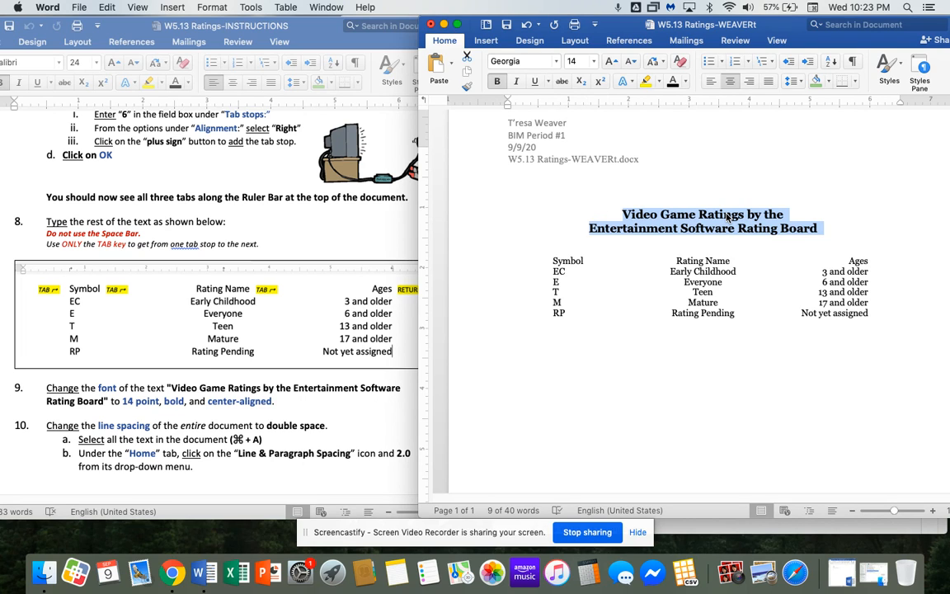
{"action": "left_click", "coordinate": [696, 306]}
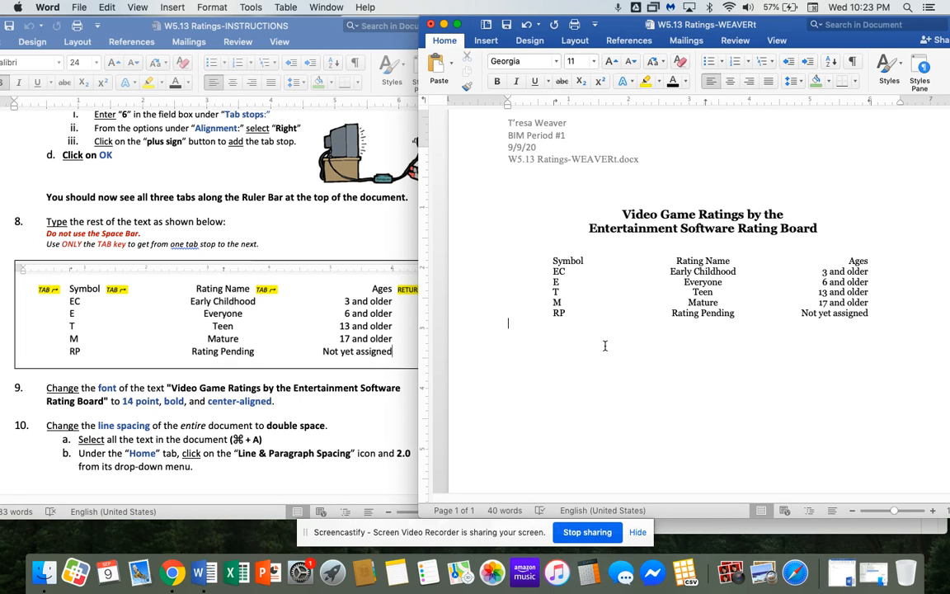
Select all text and apply 2.0 line spacing.
{"action": "key", "text": "super+a"}
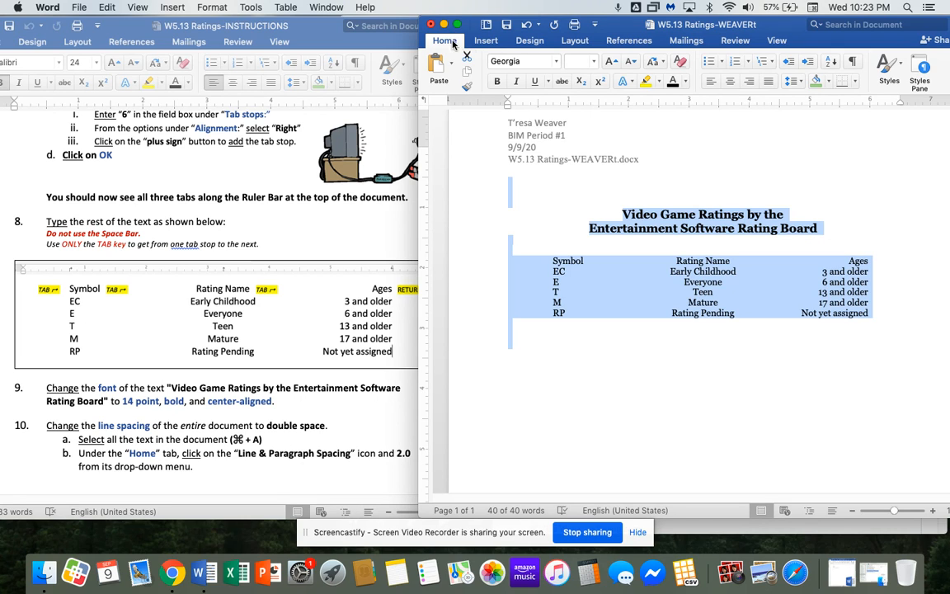
{"action": "left_click", "coordinate": [801, 83]}
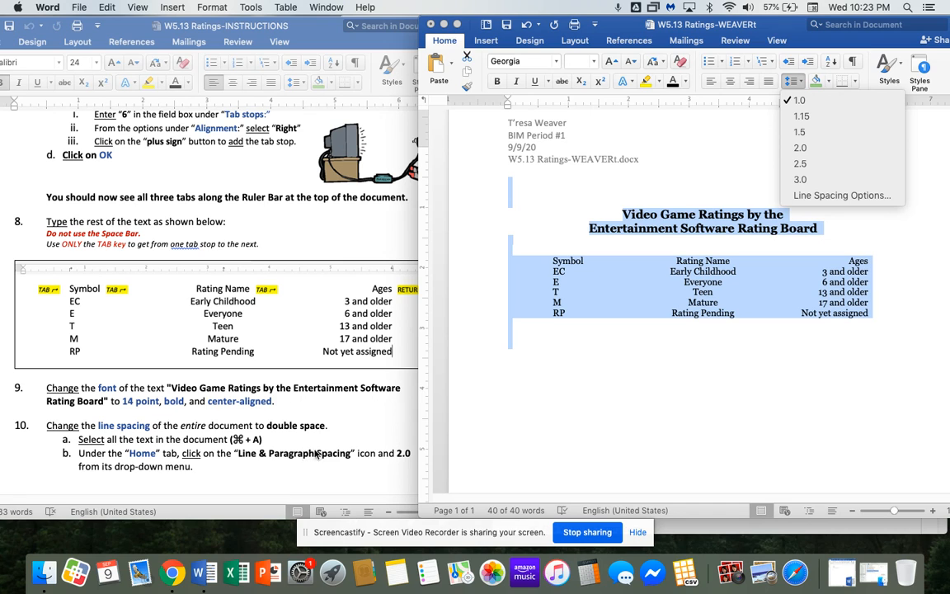
{"action": "left_click", "coordinate": [820, 148]}
Delete the extra blank lines above the title.
{"action": "scroll", "coordinate": [709, 247], "scroll_direction": "down", "scroll_amount": 3}
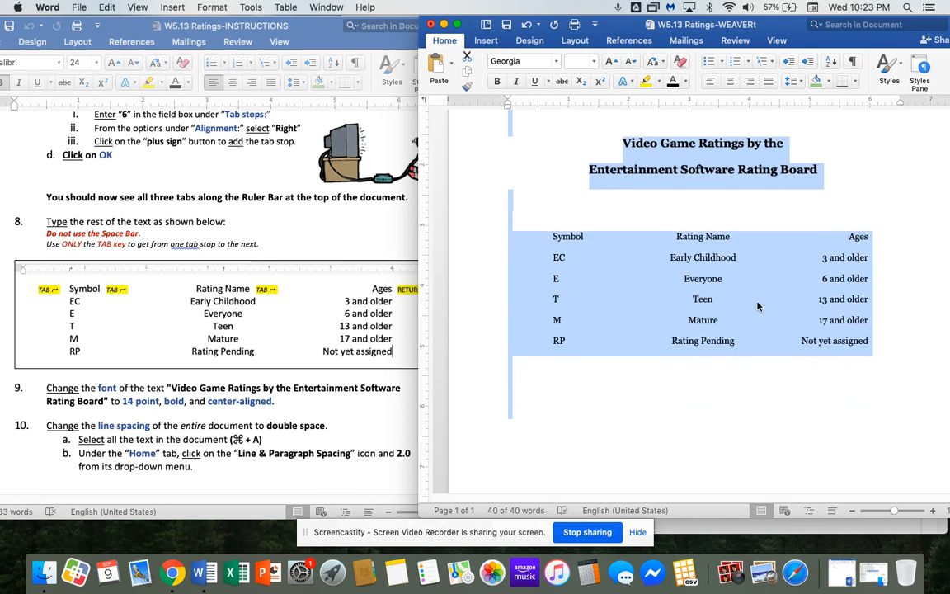
{"action": "scroll", "coordinate": [692, 231], "scroll_direction": "up", "scroll_amount": 2}
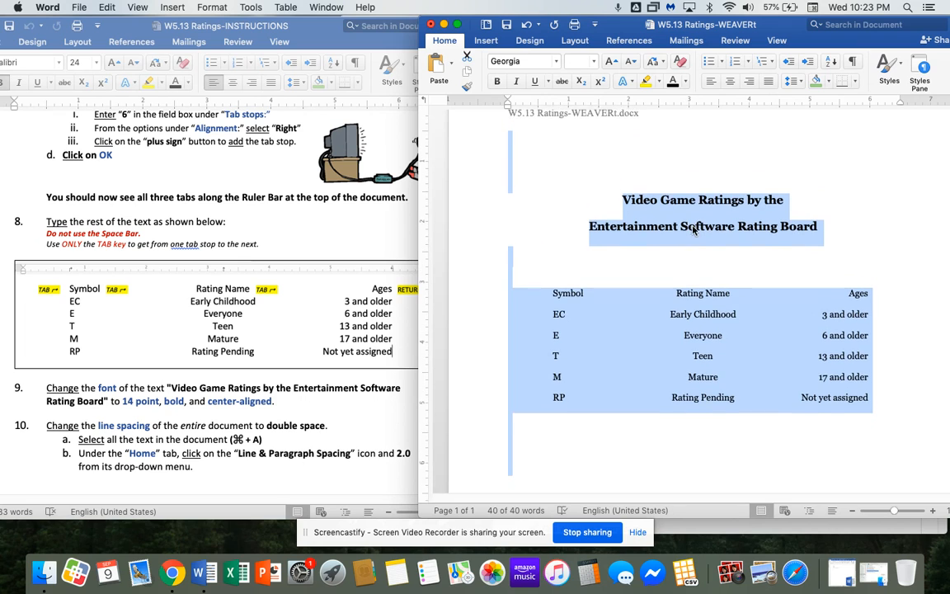
{"action": "left_click", "coordinate": [485, 168]}
{"action": "left_click_drag", "start_coordinate": [485, 168], "coordinate": [487, 173]}
{"action": "key", "text": "BackSpace"}
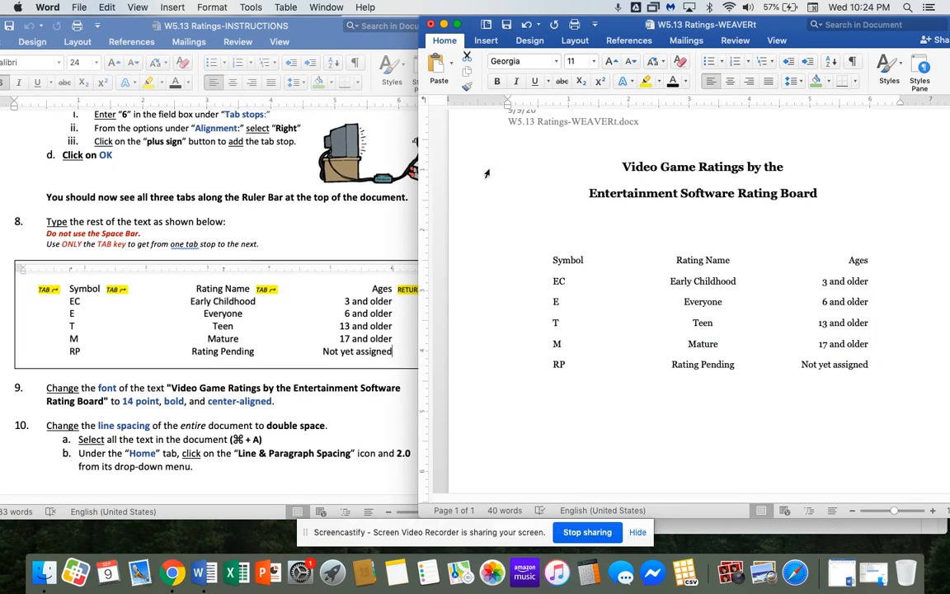
{"action": "scroll", "coordinate": [255, 329], "scroll_direction": "down", "scroll_amount": 10}
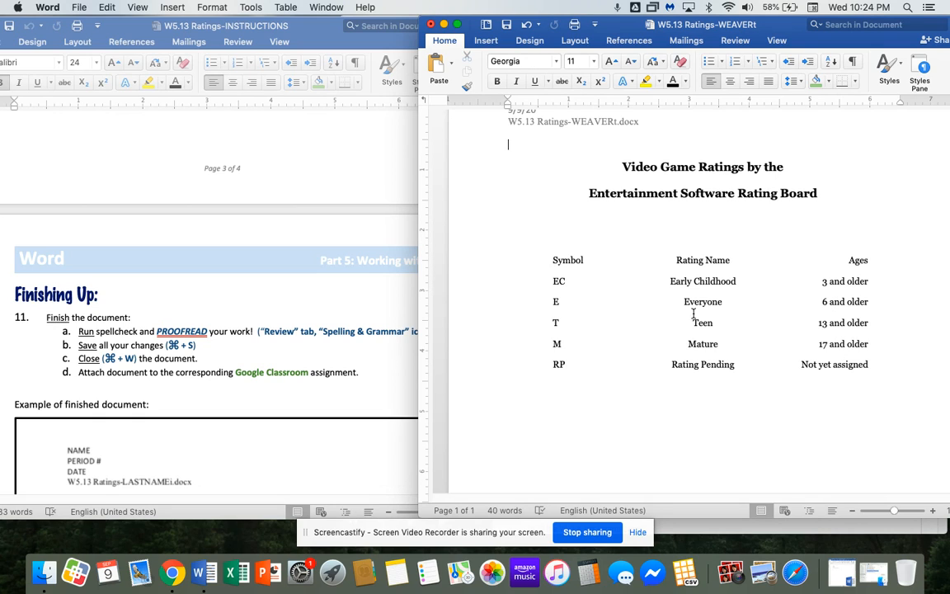
Run Spelling & Grammar, confirm it's complete, then save and close the ratings document.
{"action": "left_click", "coordinate": [735, 41]}
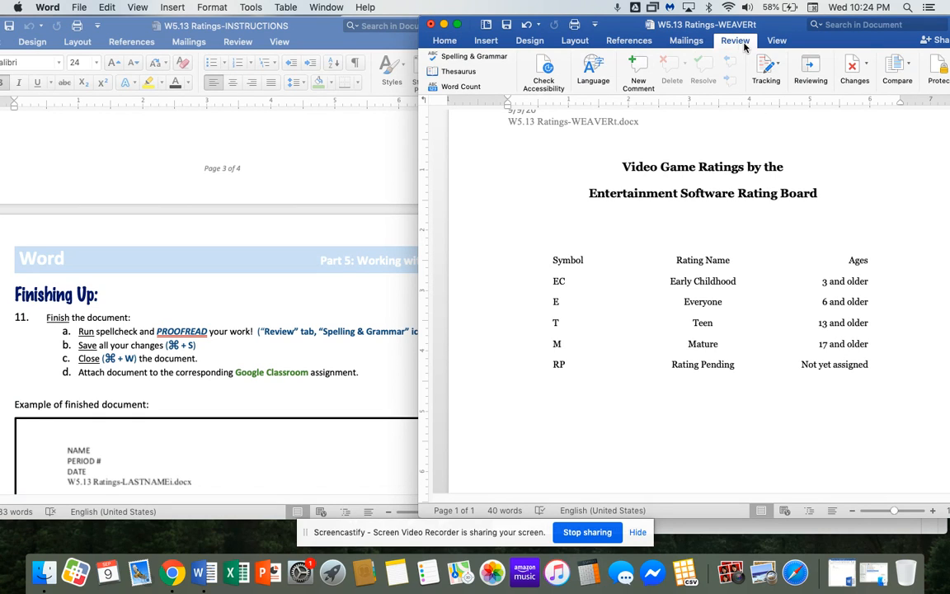
{"action": "left_click", "coordinate": [474, 57]}
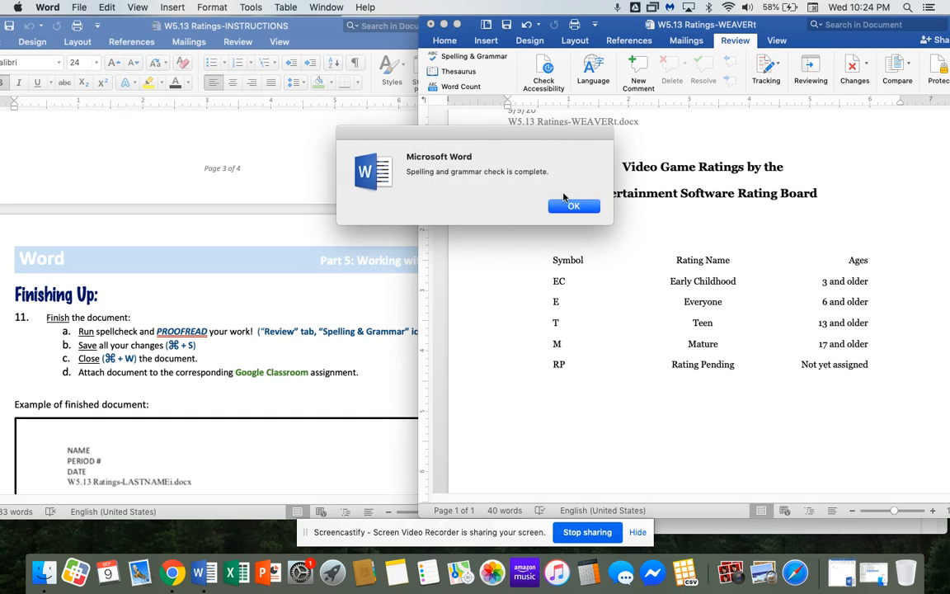
{"action": "left_click", "coordinate": [567, 203]}
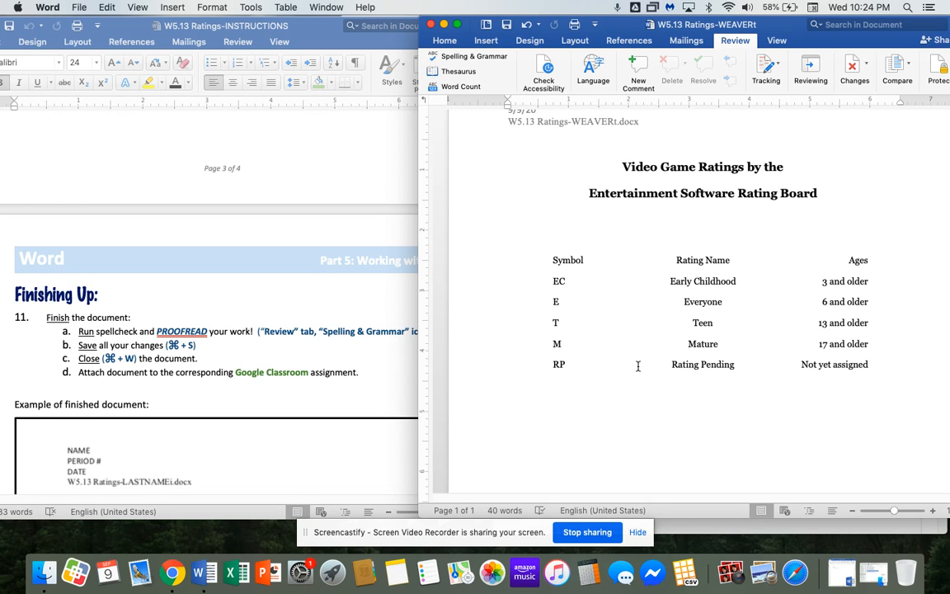
{"action": "key", "text": "super+s"}
{"action": "key", "text": "super+w"}
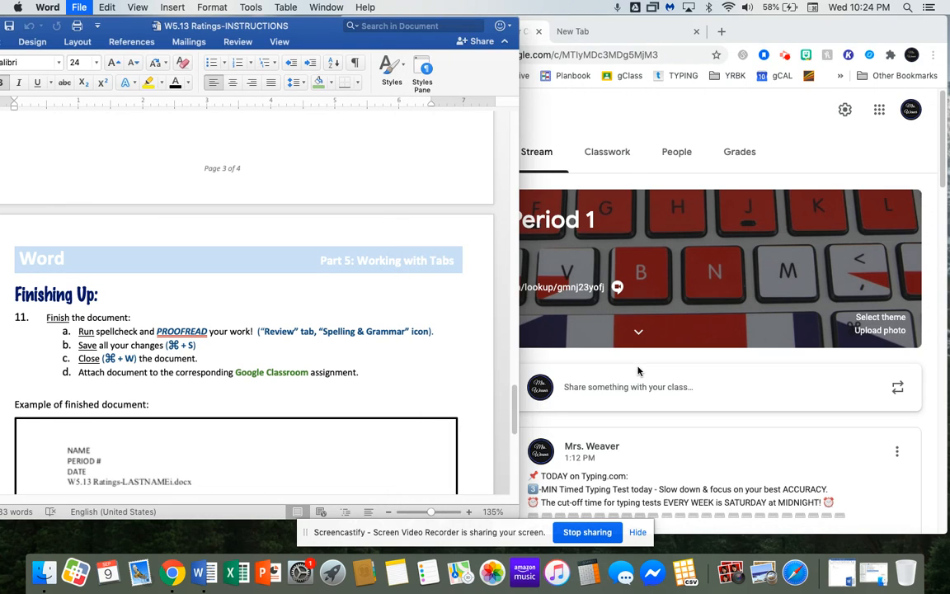
Find W5.13 Setting Custom Tabs under Classwork and open its Instructions page.
{"action": "left_click", "coordinate": [610, 155]}
{"action": "left_click", "coordinate": [619, 158]}
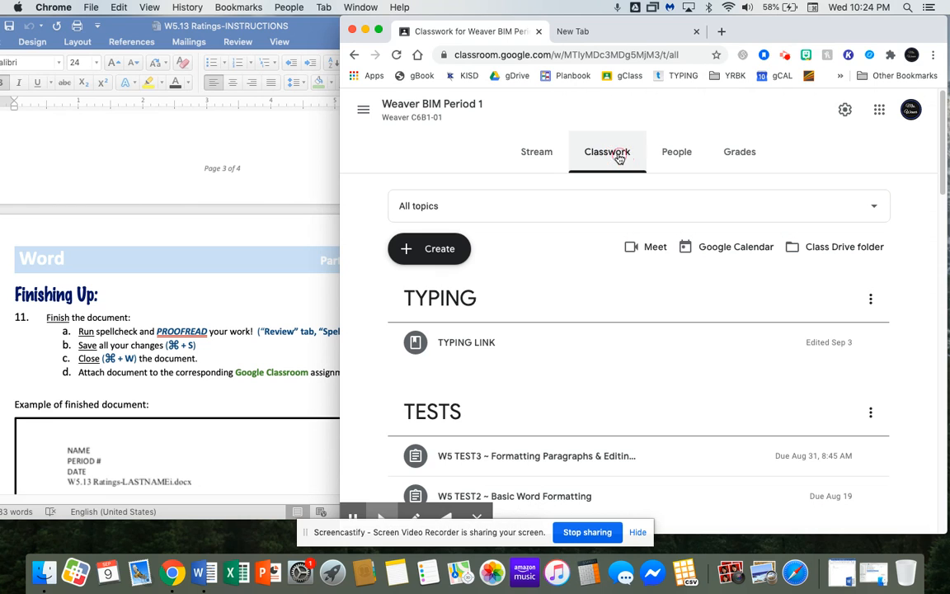
{"action": "scroll", "coordinate": [581, 272], "scroll_direction": "down", "scroll_amount": 10}
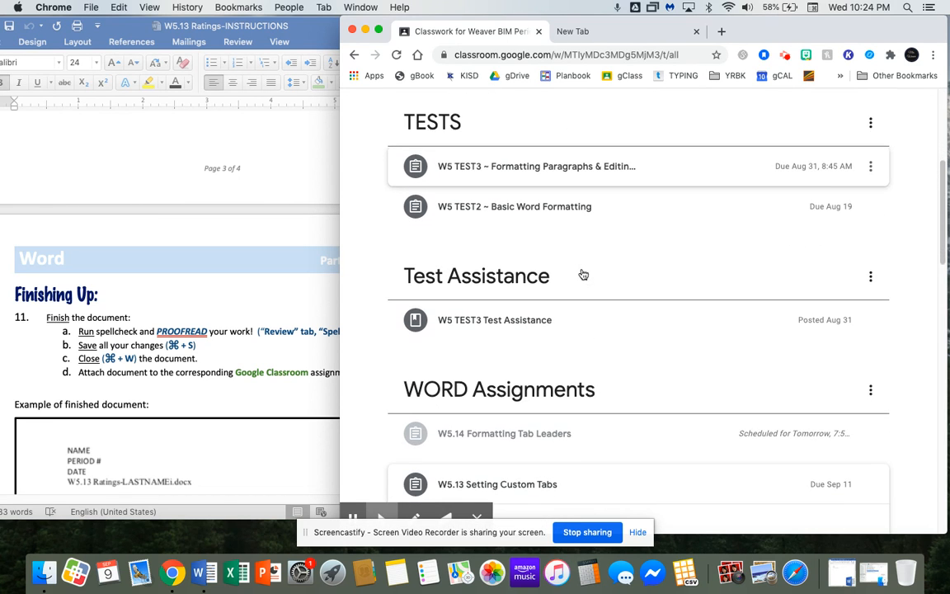
{"action": "scroll", "coordinate": [525, 295], "scroll_direction": "down", "scroll_amount": 3}
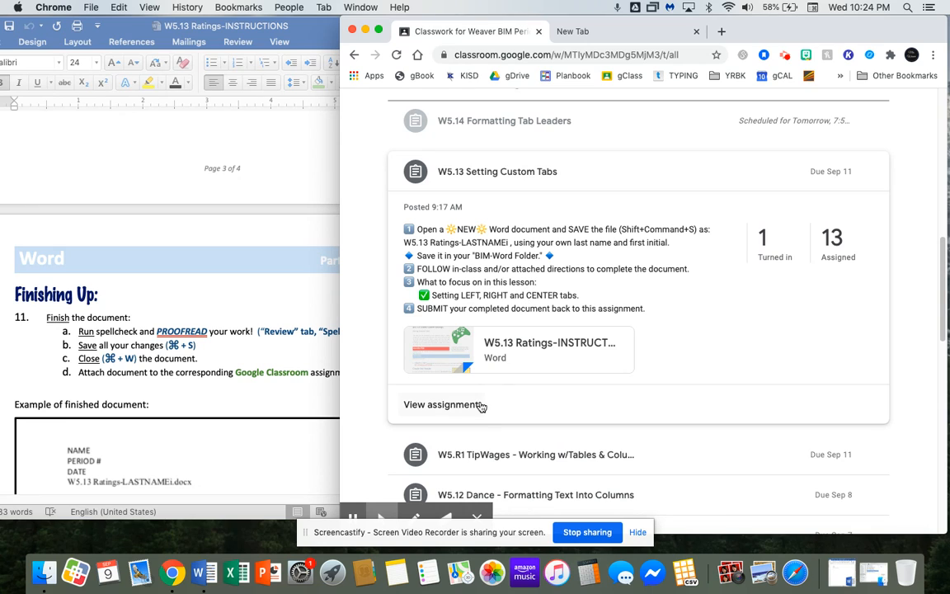
{"action": "left_click", "coordinate": [480, 404]}
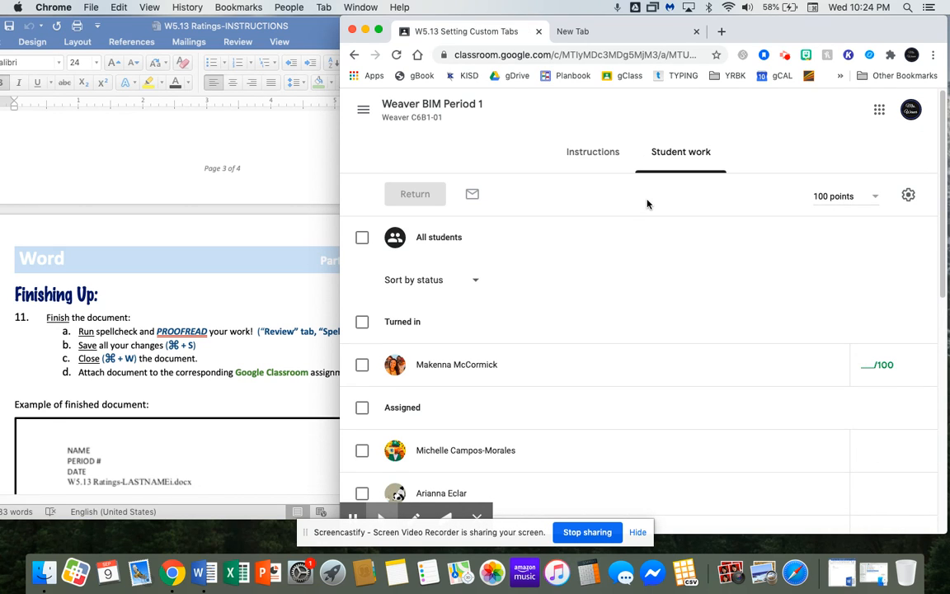
{"action": "left_click", "coordinate": [600, 153]}
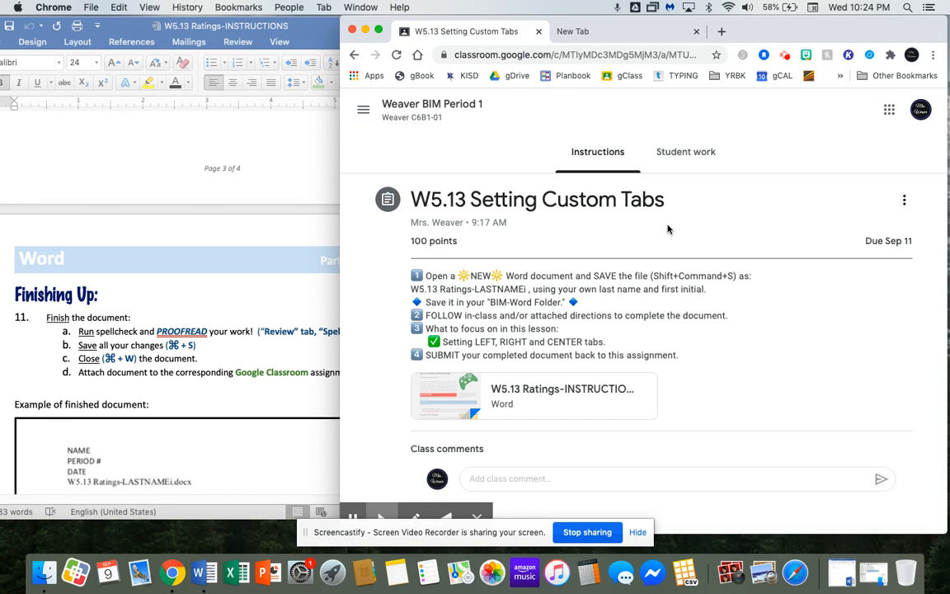